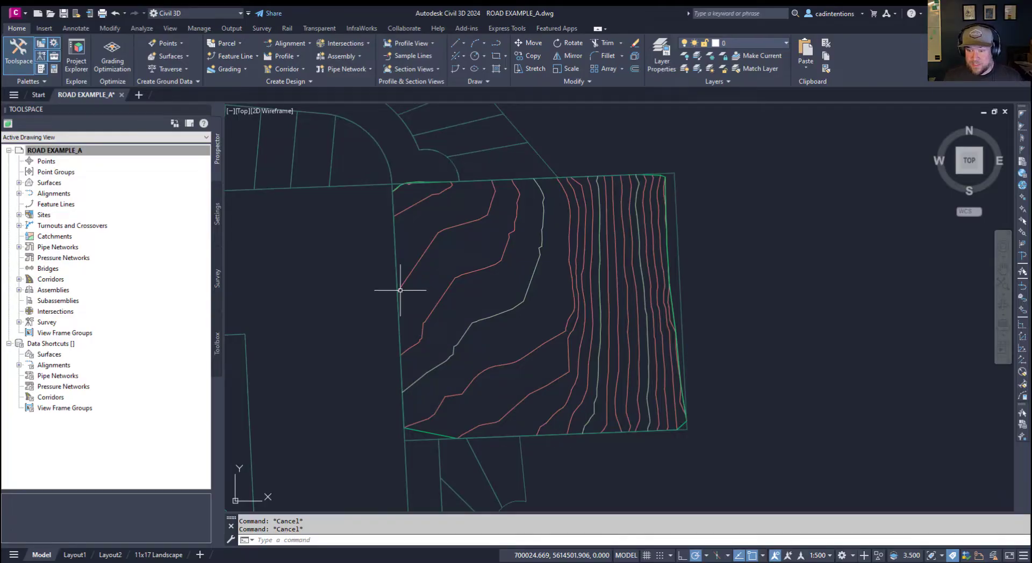
middle_click_drag(451, 288, 440, 281)
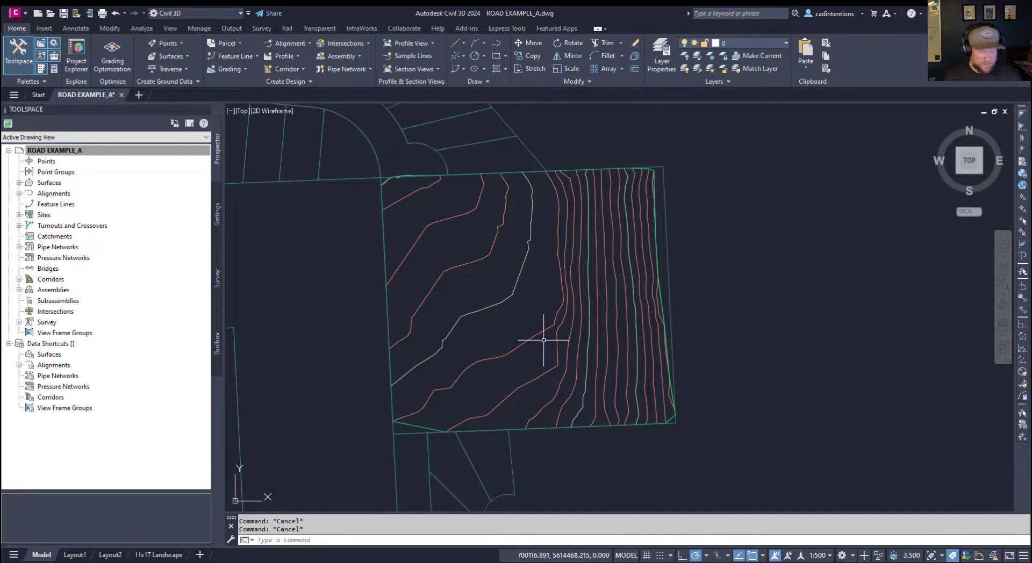
middle_click_drag(520, 334, 472, 314)
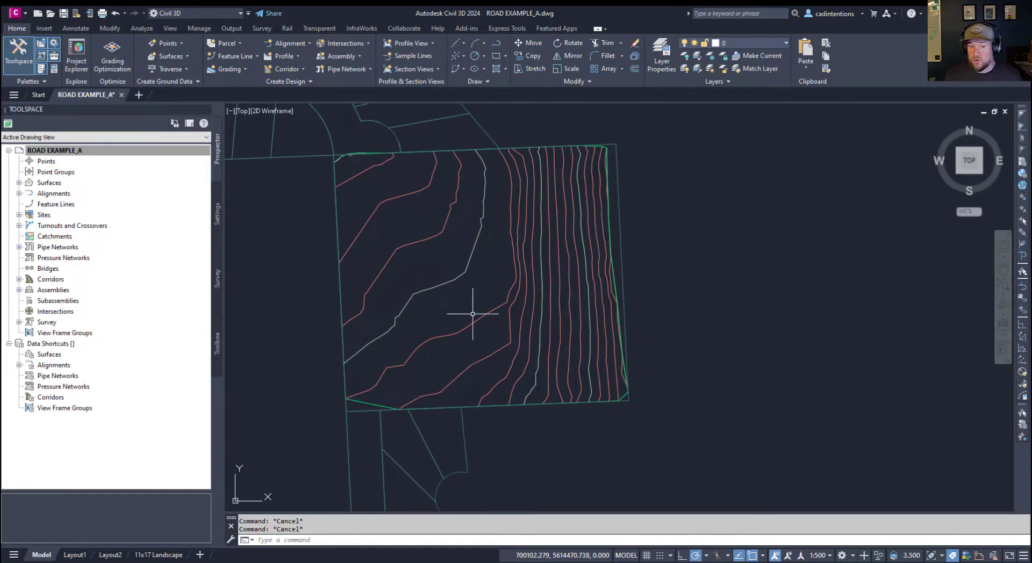
middle_click_drag(495, 280, 481, 301)
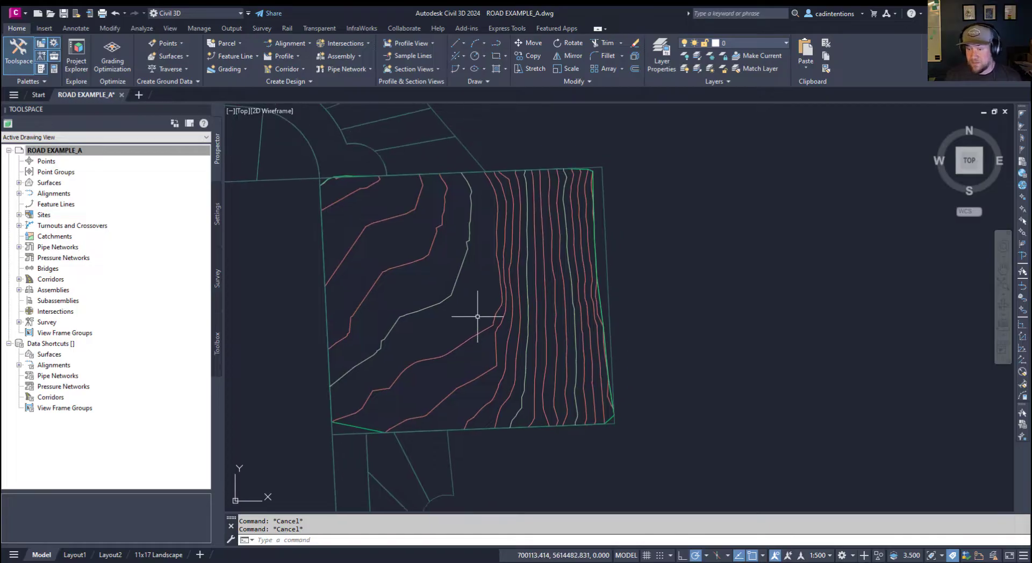
mouse_move(464, 301)
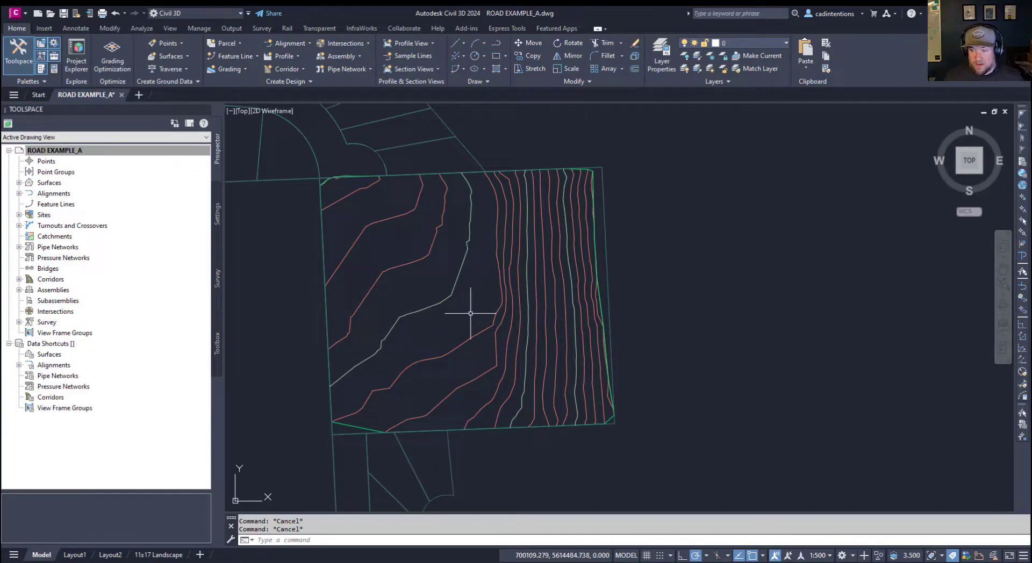
left_click(468, 301)
left_click(453, 283)
left_click(429, 221)
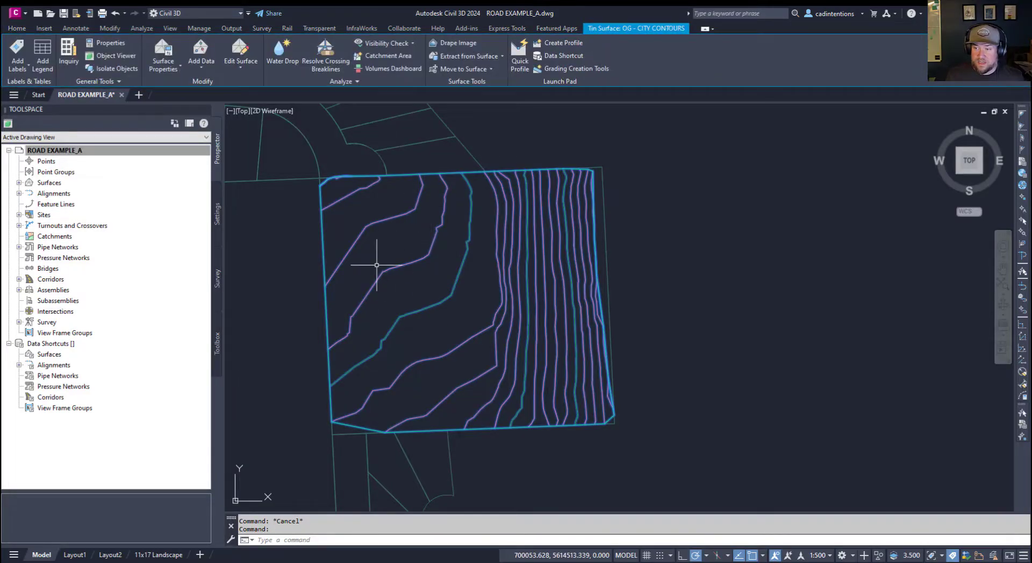
mouse_move(448, 314)
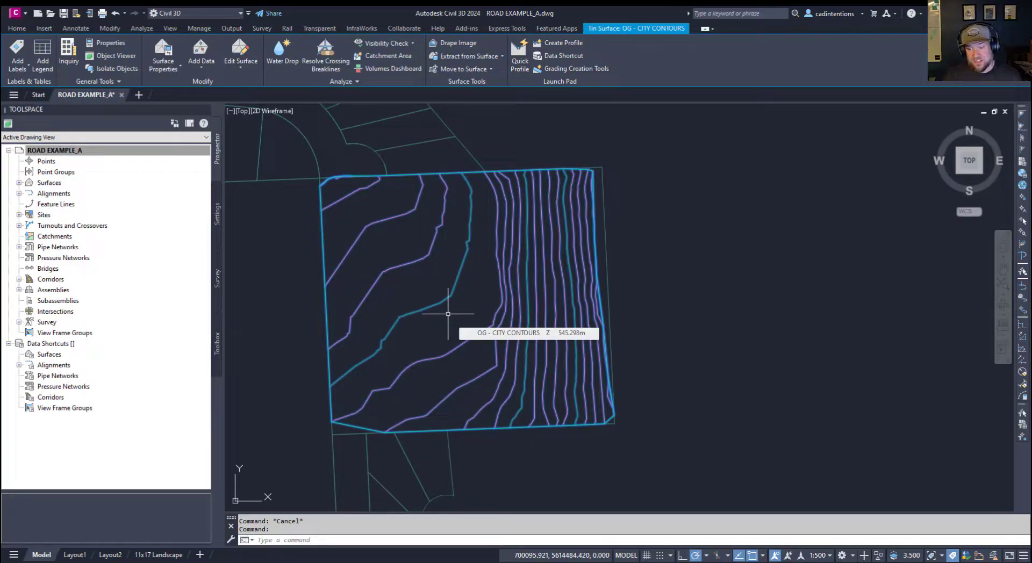
mouse_move(477, 340)
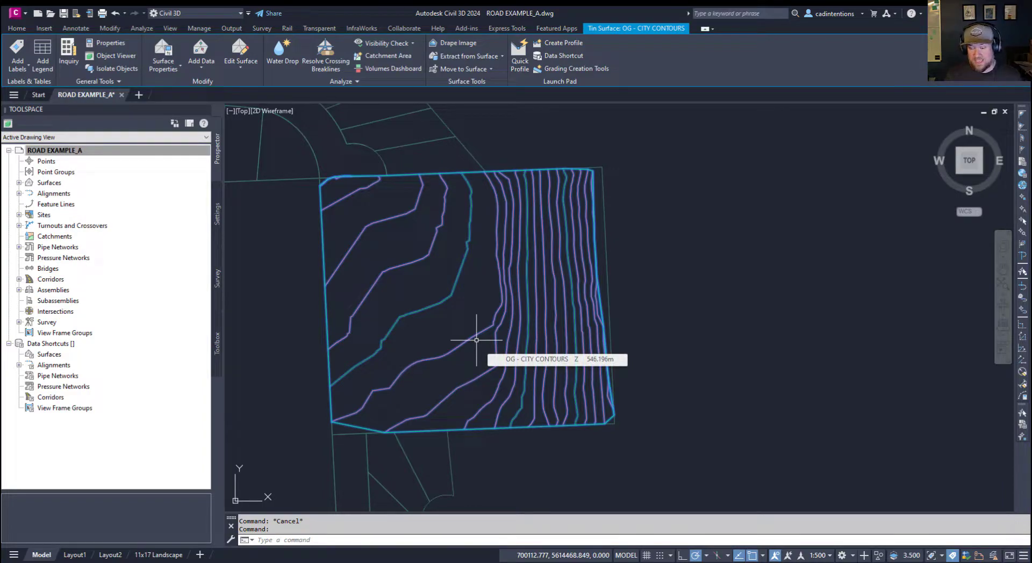
key("Escape")
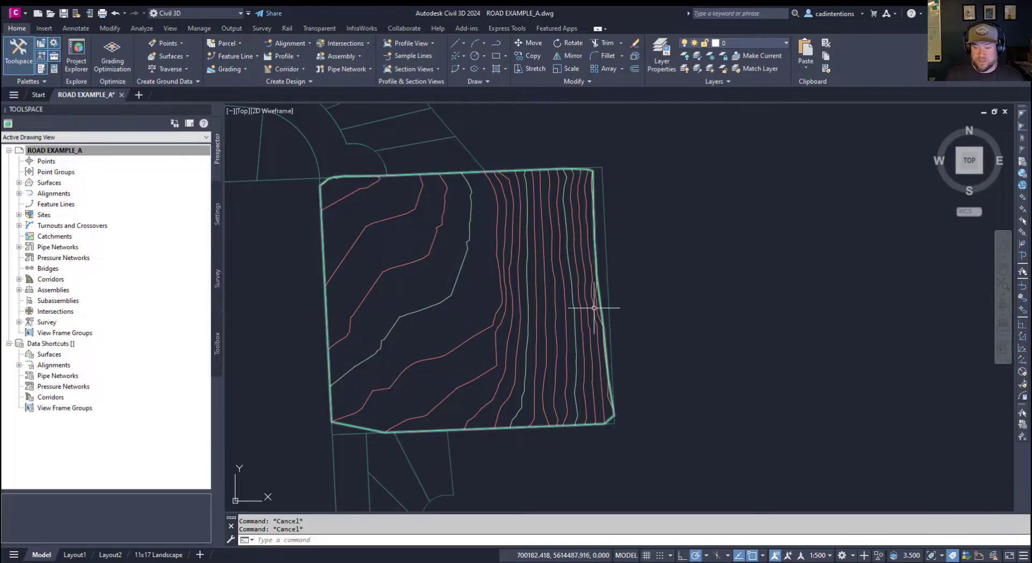
mouse_move(489, 339)
middle_mouse_down()
mouse_move(486, 315)
mouse_move(480, 349)
middle_mouse_up()
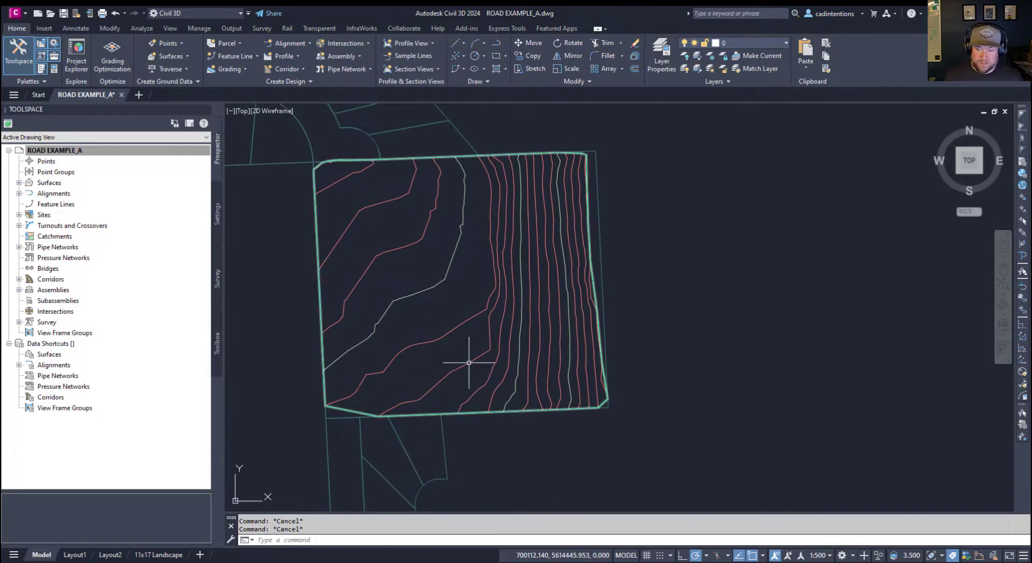
Draw a three-point polyline with PL across the property, west to past the east boundary, then open the Alignment options
mouse_move(412, 328)
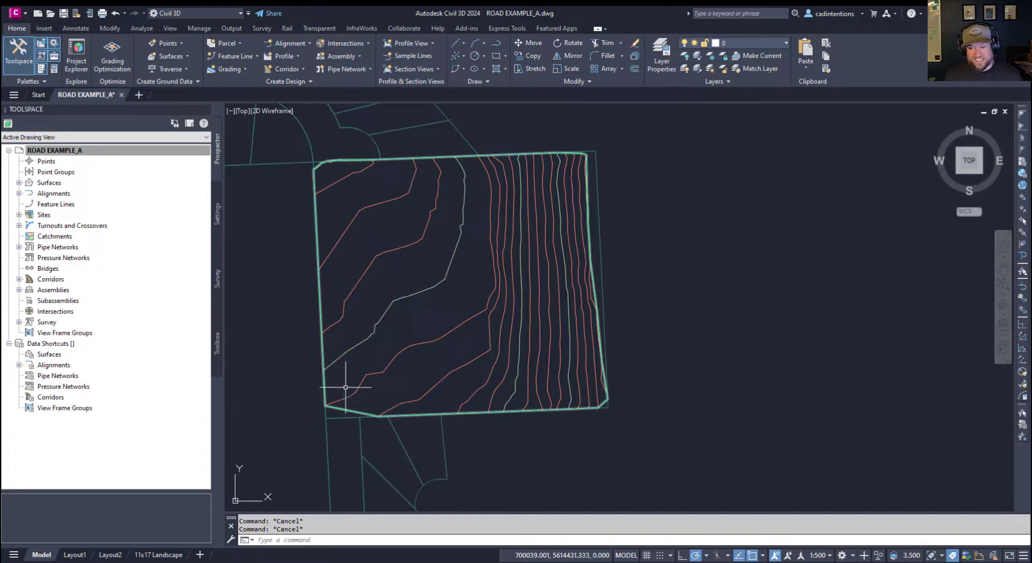
type("PL")
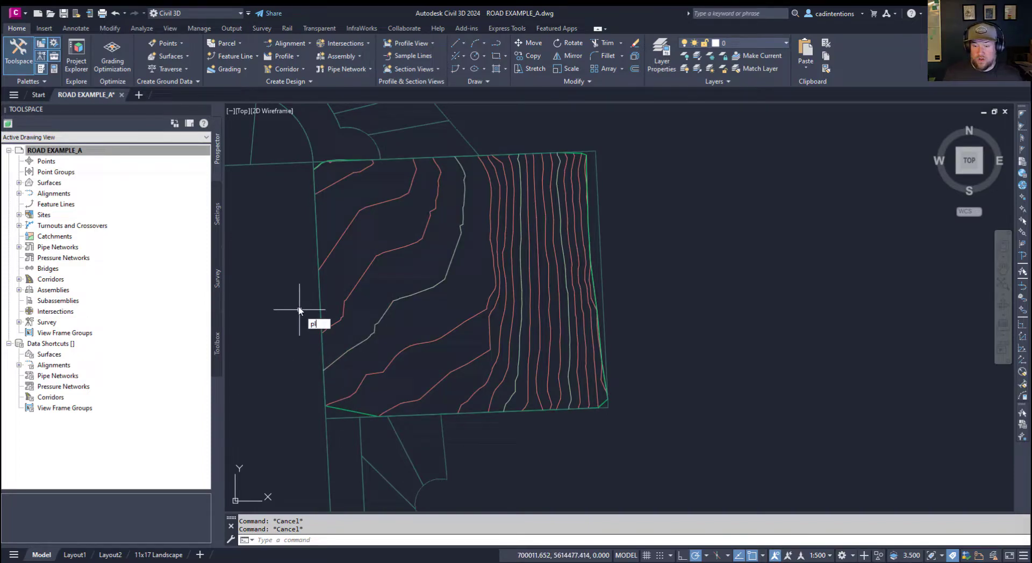
key("Return")
left_click(281, 211)
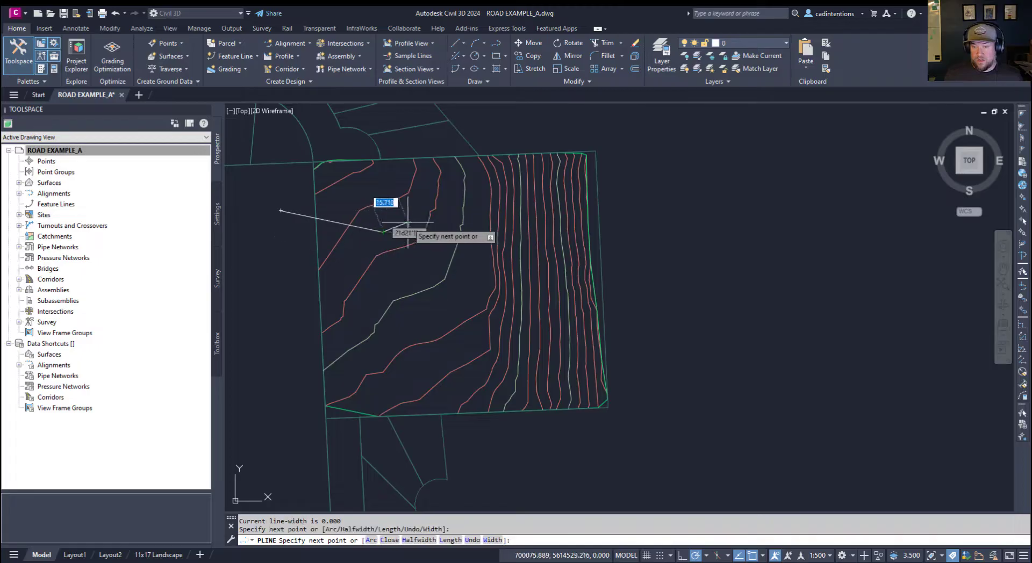
left_click(450, 305)
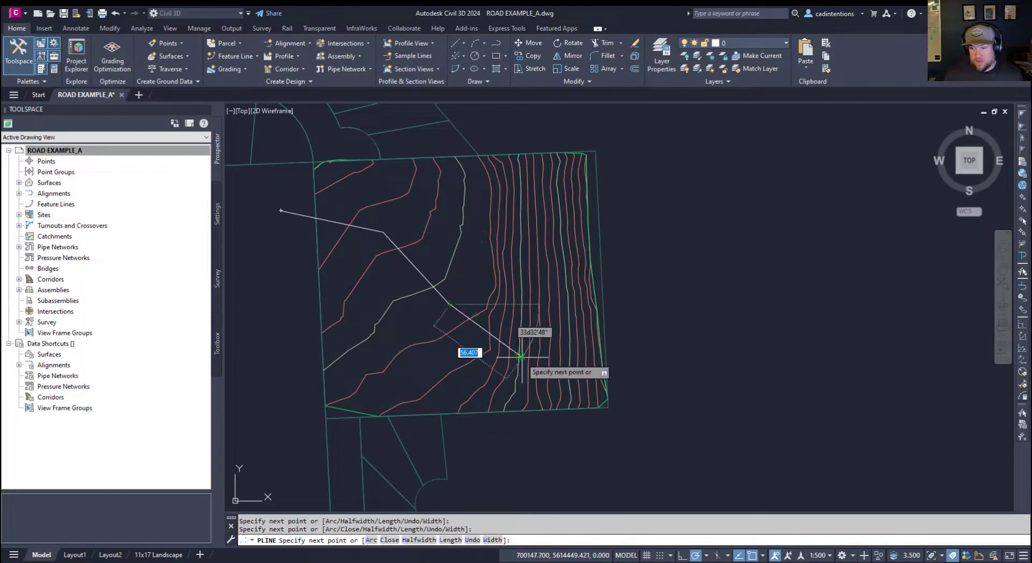
left_click(670, 356)
key("Escape")
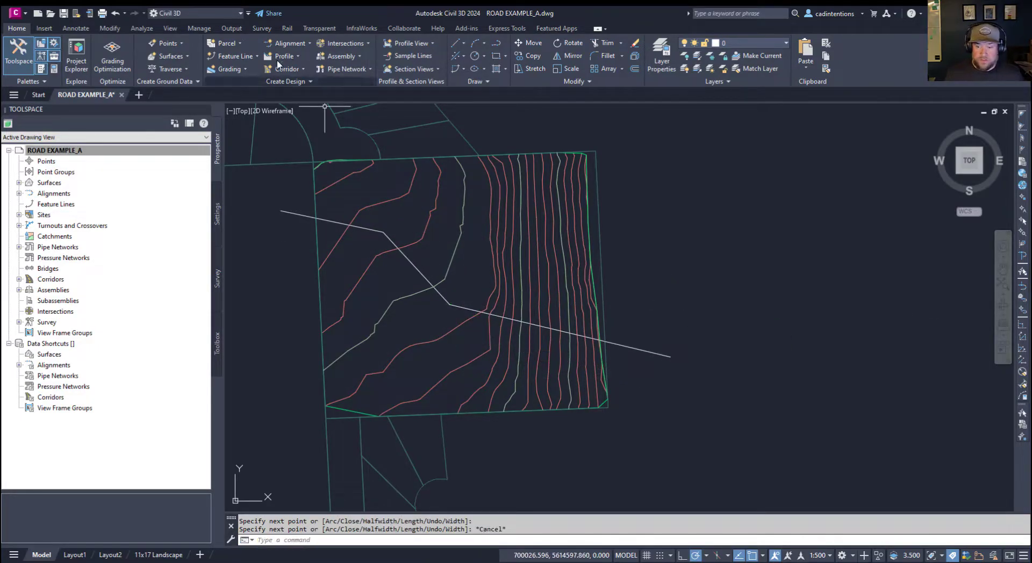
left_click(285, 43)
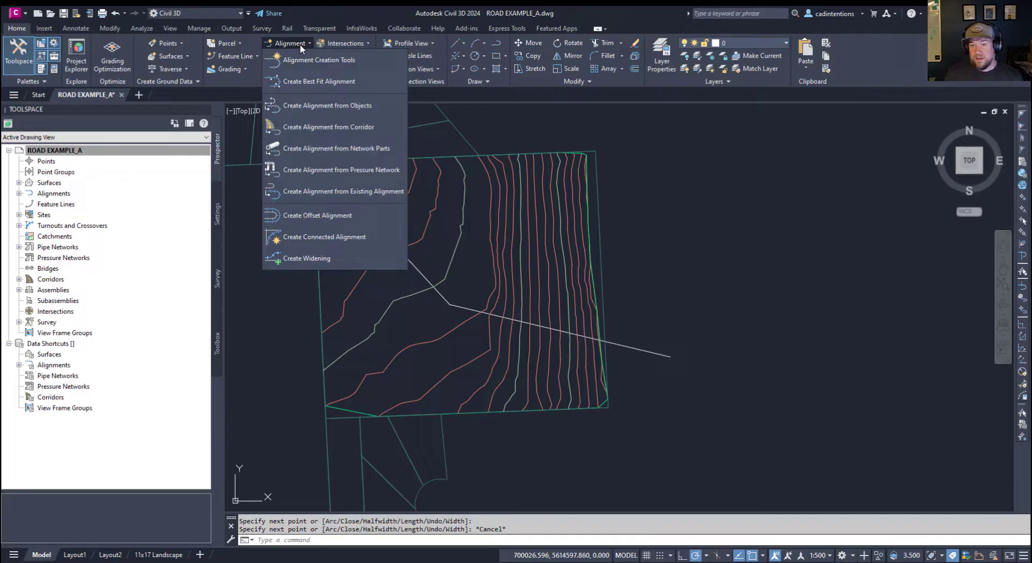
Create an alignment from objects by picking the new polyline and accepting its direction
left_click(323, 105)
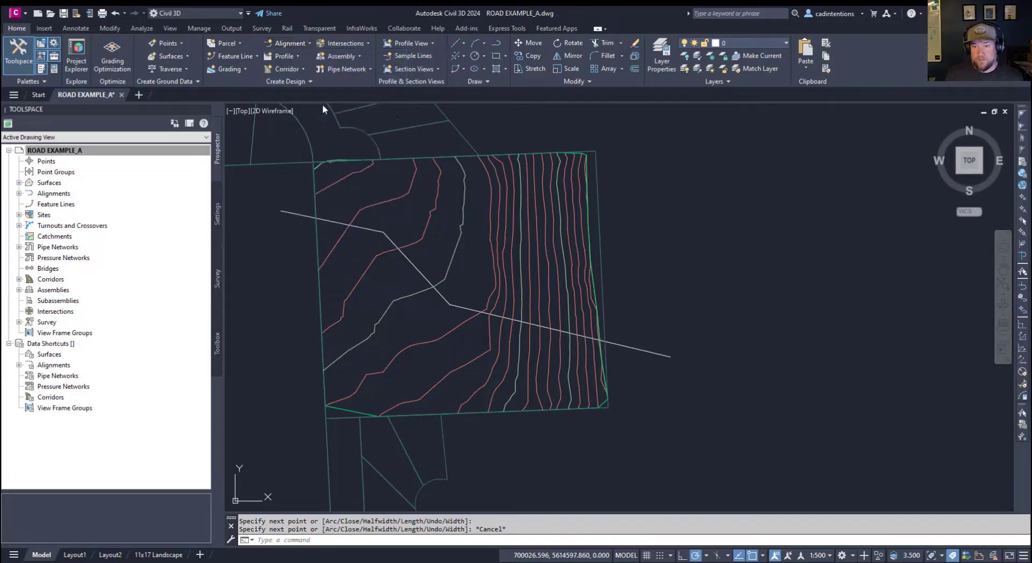
left_click(332, 221)
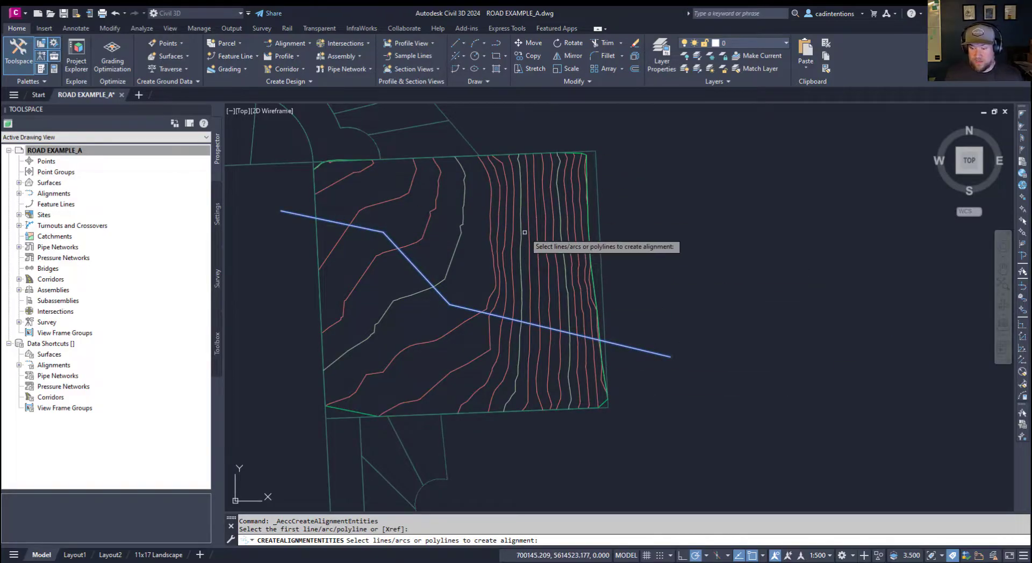
key("Return")
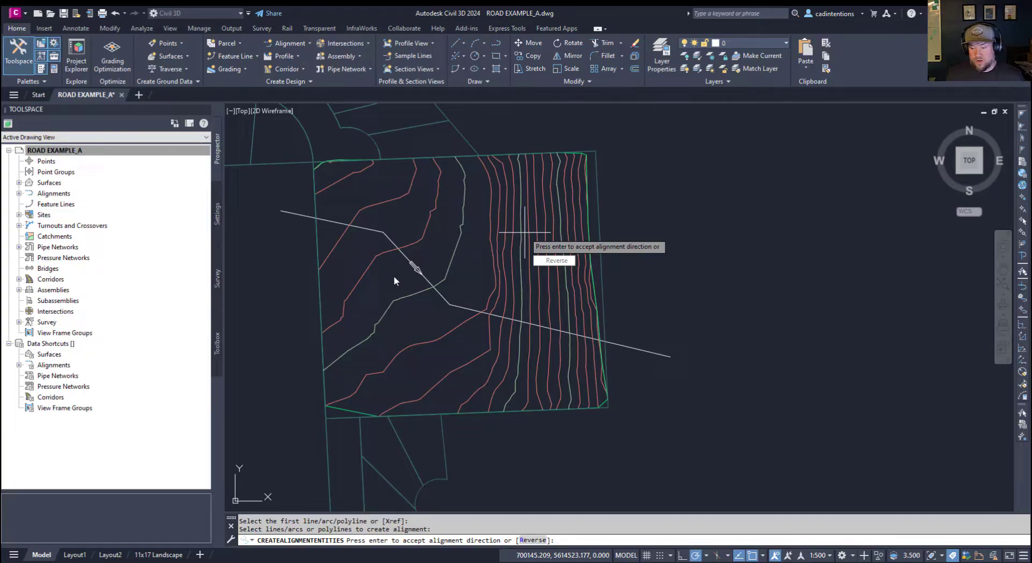
key("Return")
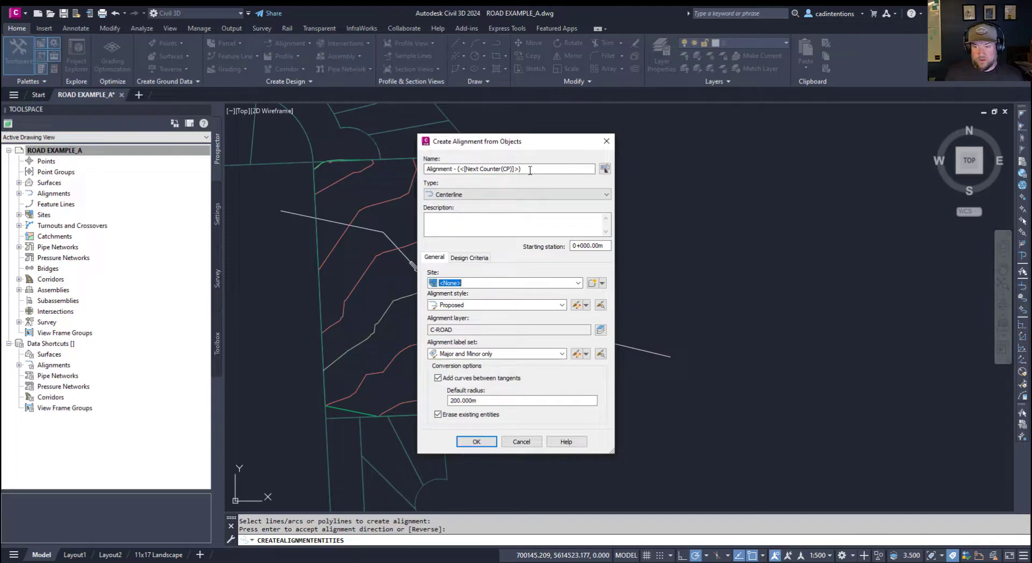
Create the alignment on Site 1 with Proposed style, Major and Minor only labels, and no curves between tangents
left_click_drag(531, 171, 425, 160)
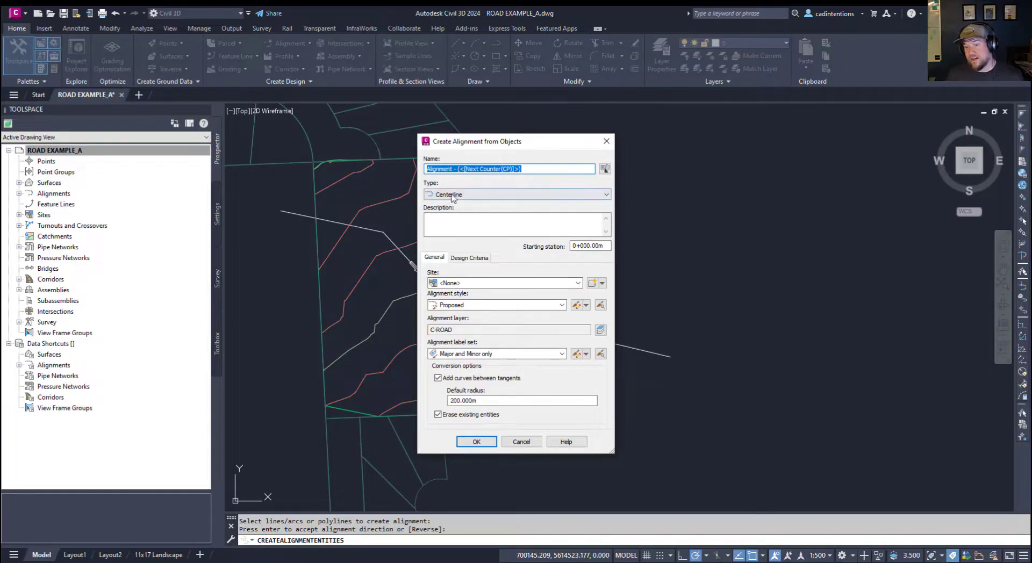
left_click(478, 283)
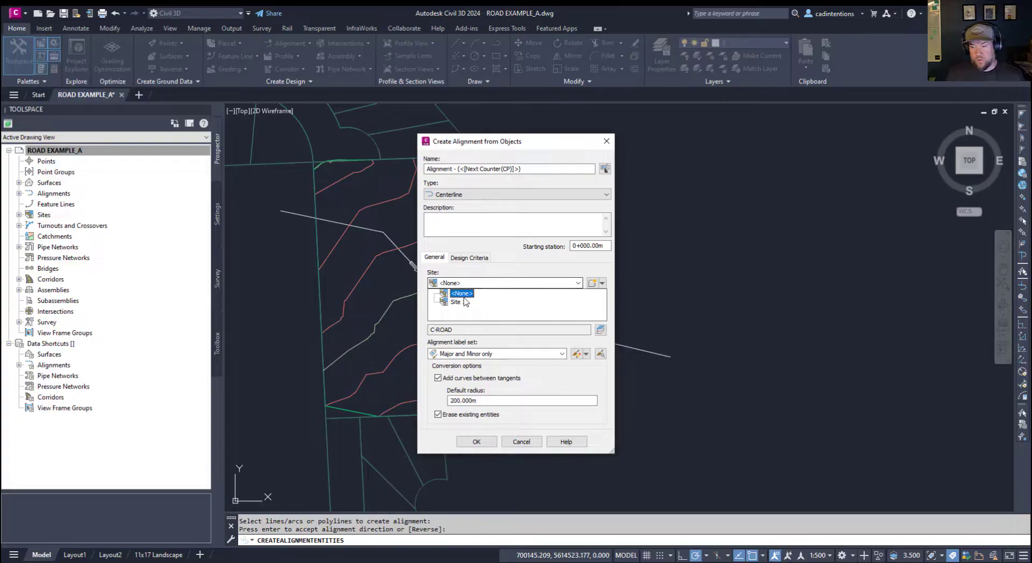
left_click(458, 302)
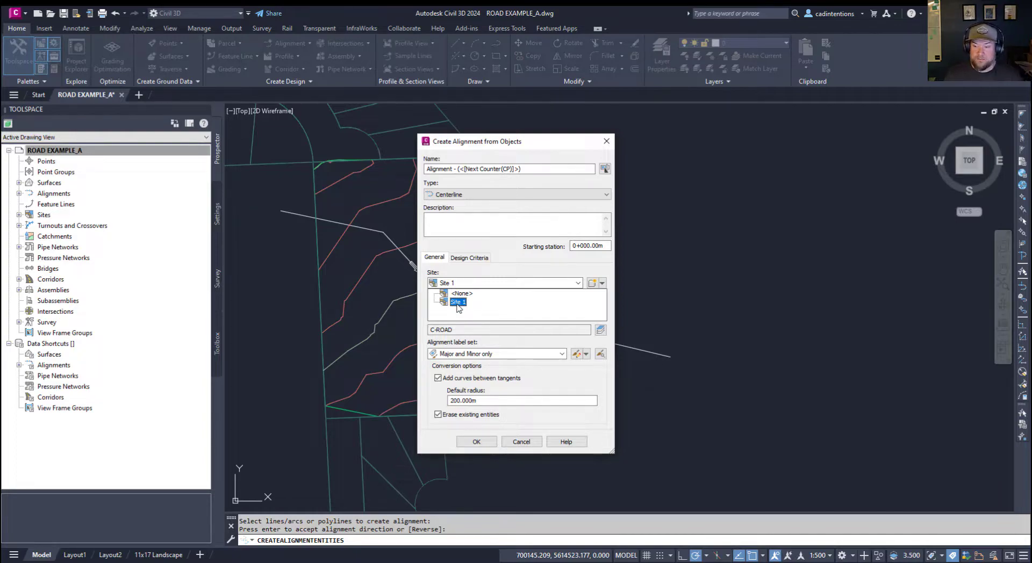
left_click(459, 303)
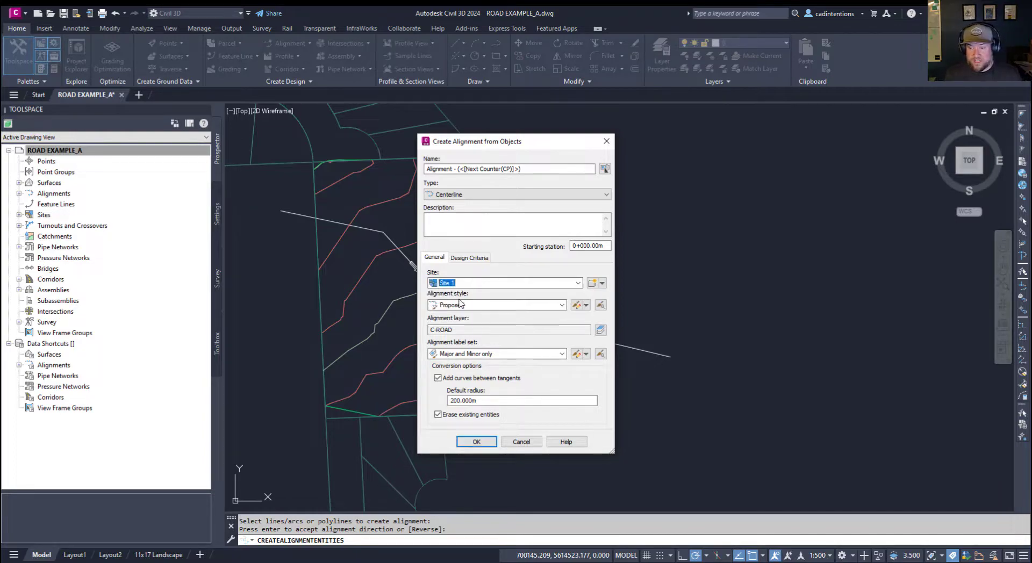
left_click(486, 306)
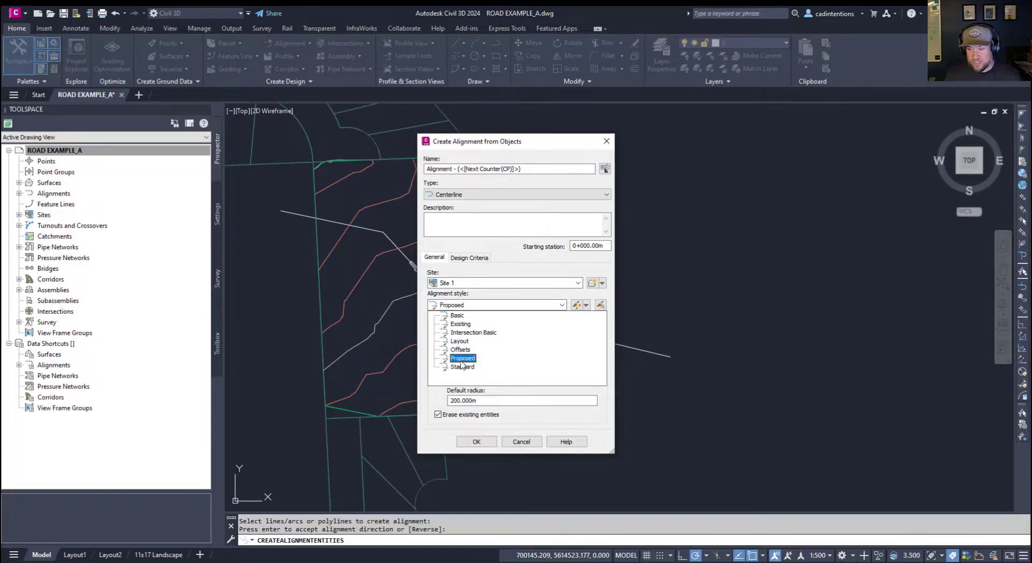
left_click(479, 360)
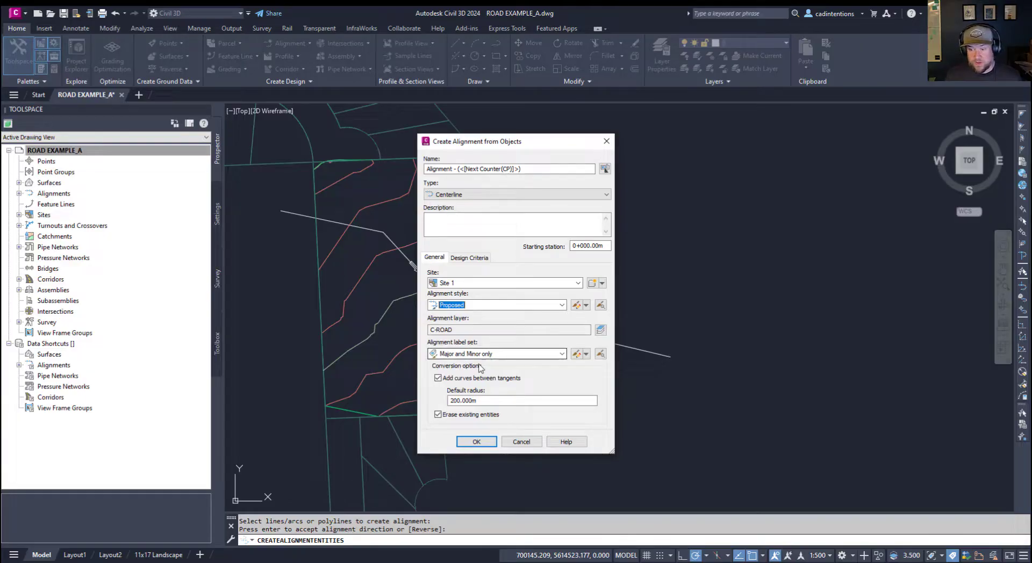
left_click(517, 354)
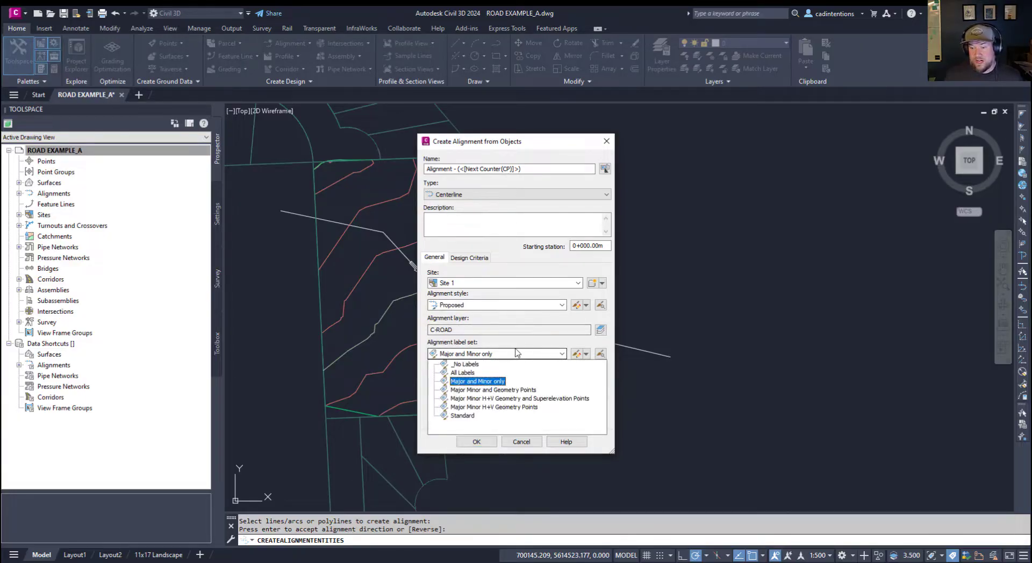
left_click(511, 352)
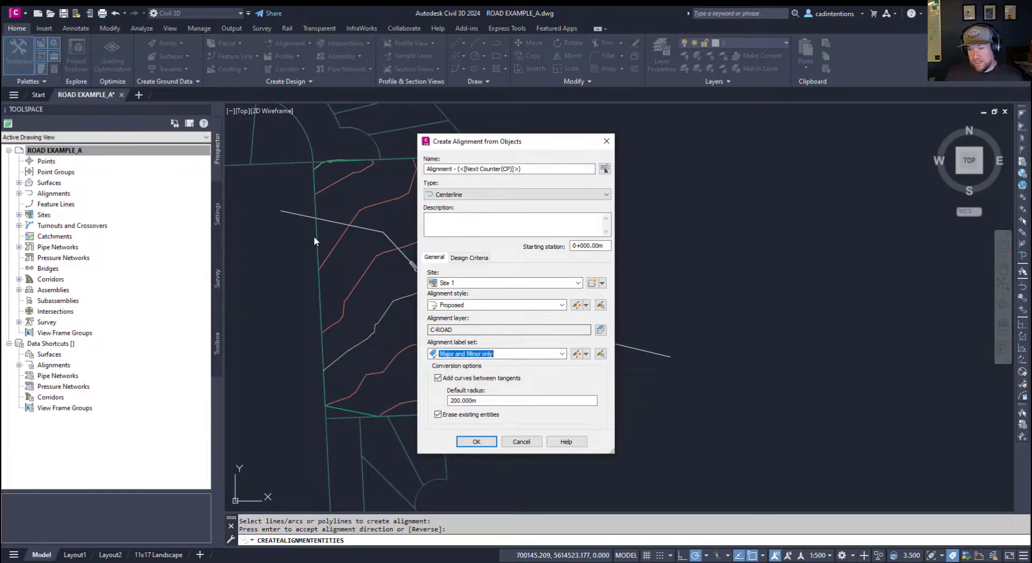
left_click(438, 378)
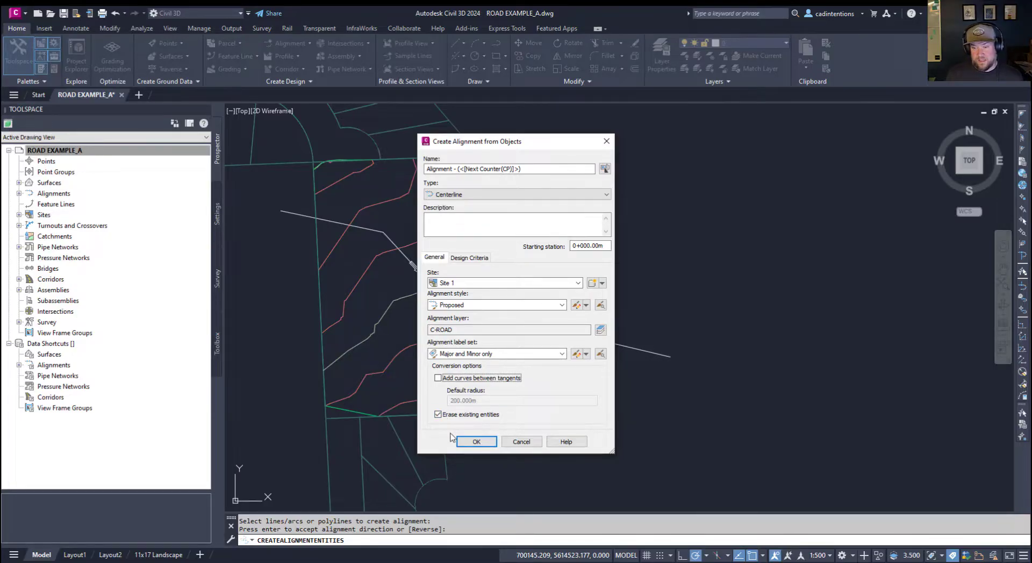
left_click(485, 443)
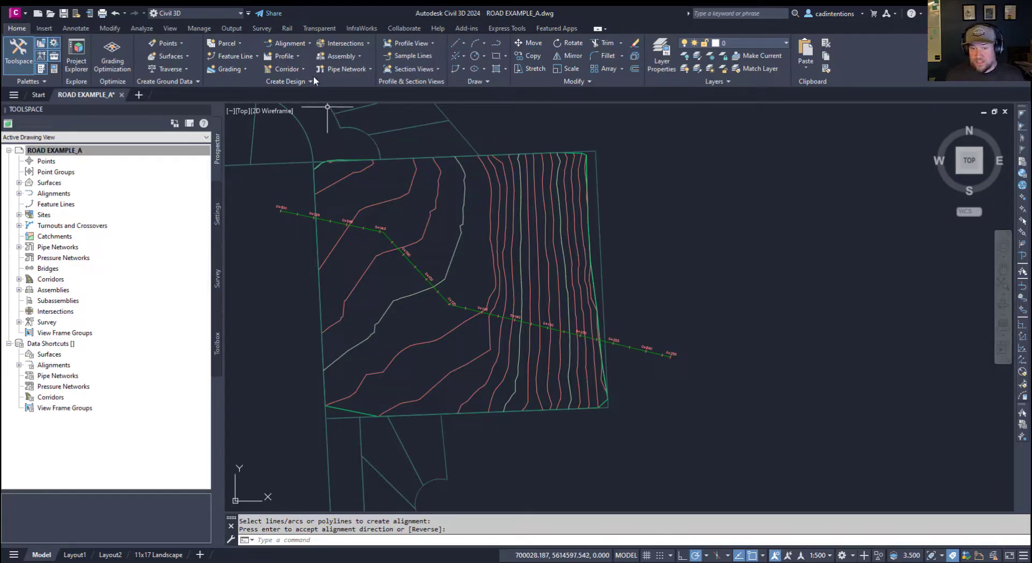
Add an OG - CITY CONTOURS surface profile for Alignment - (10) via Create Surface Profile
left_click(299, 56)
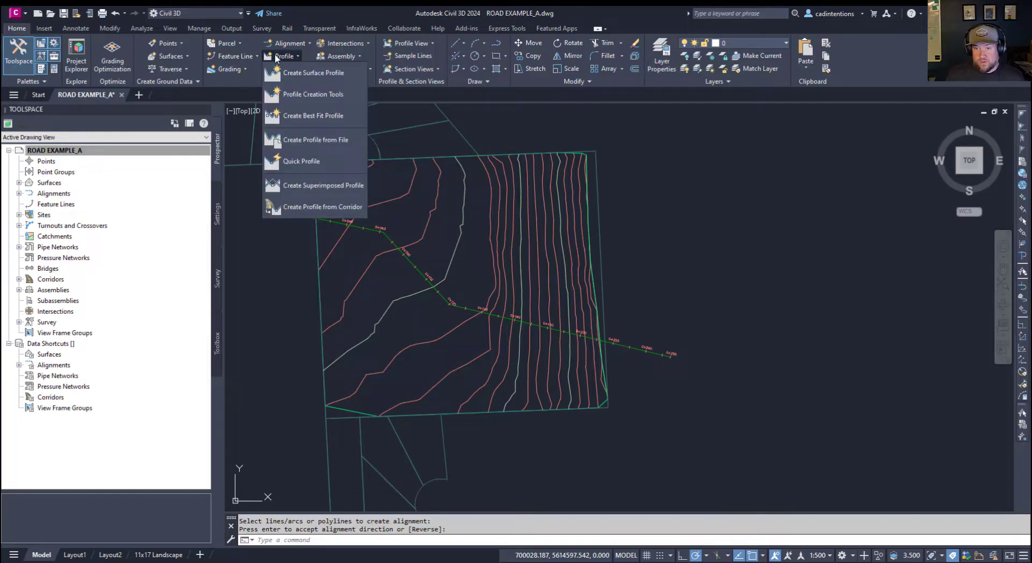
left_click(314, 77)
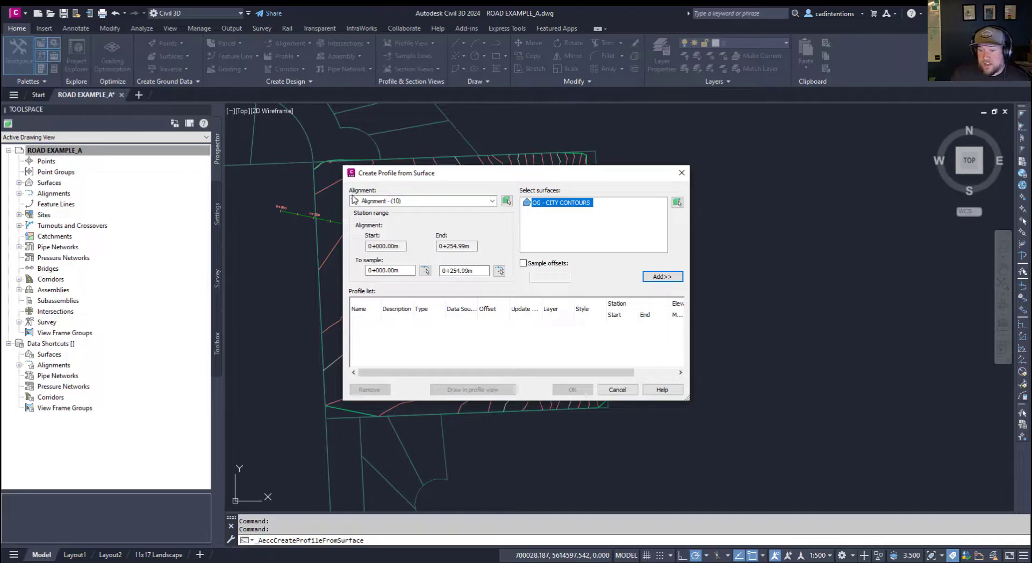
left_click(378, 200)
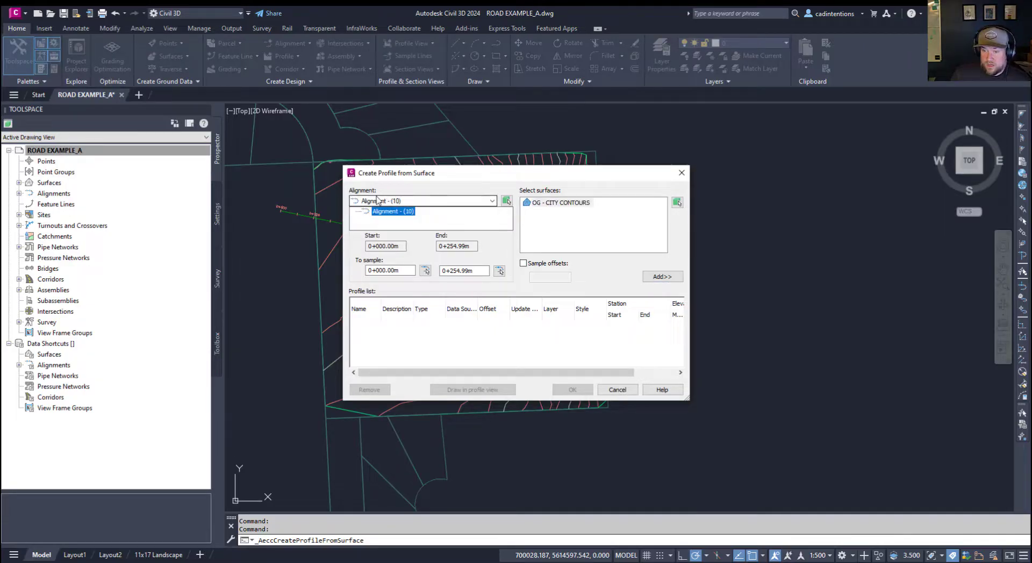
left_click(384, 217)
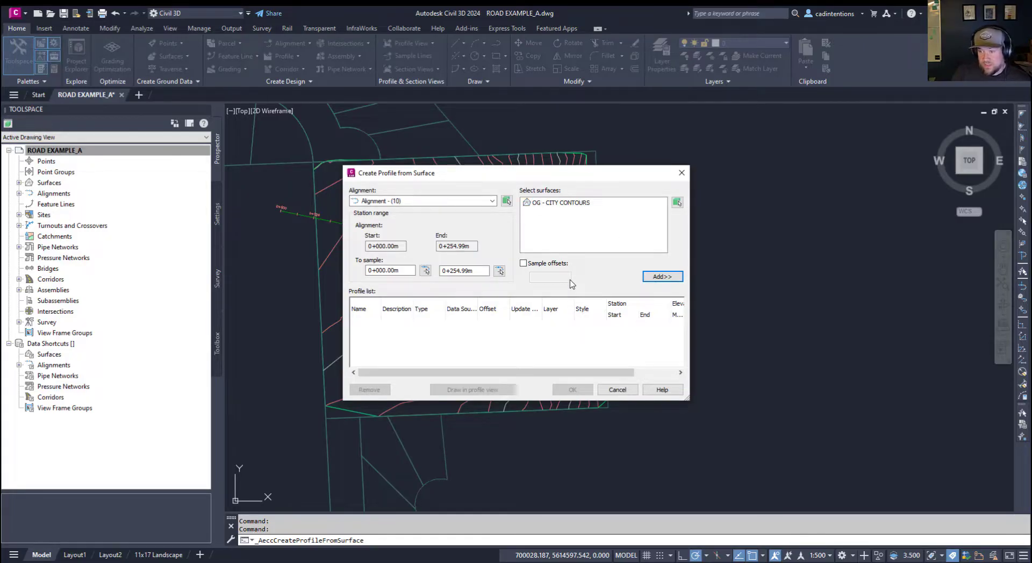
left_click(566, 205)
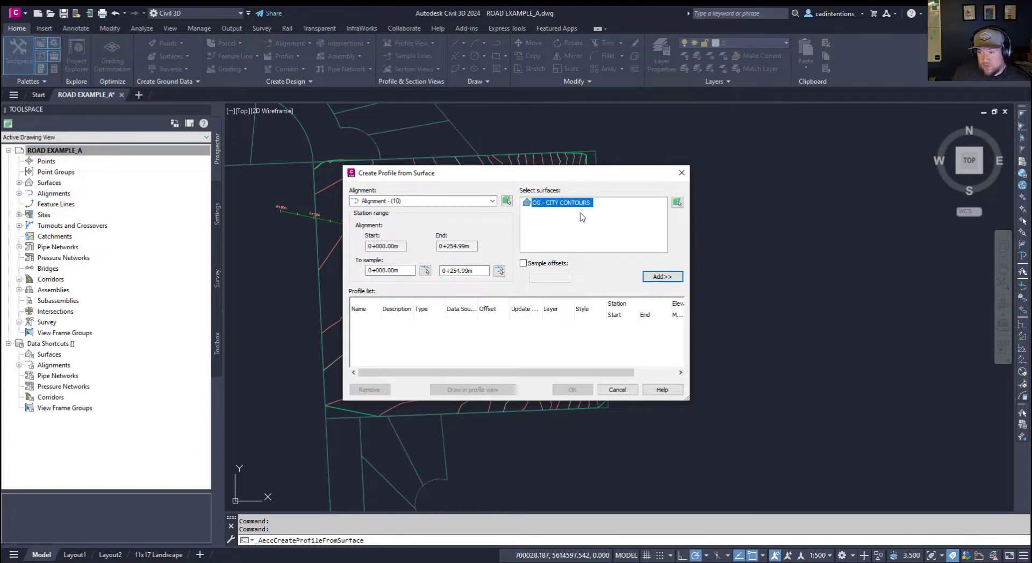
left_click(662, 277)
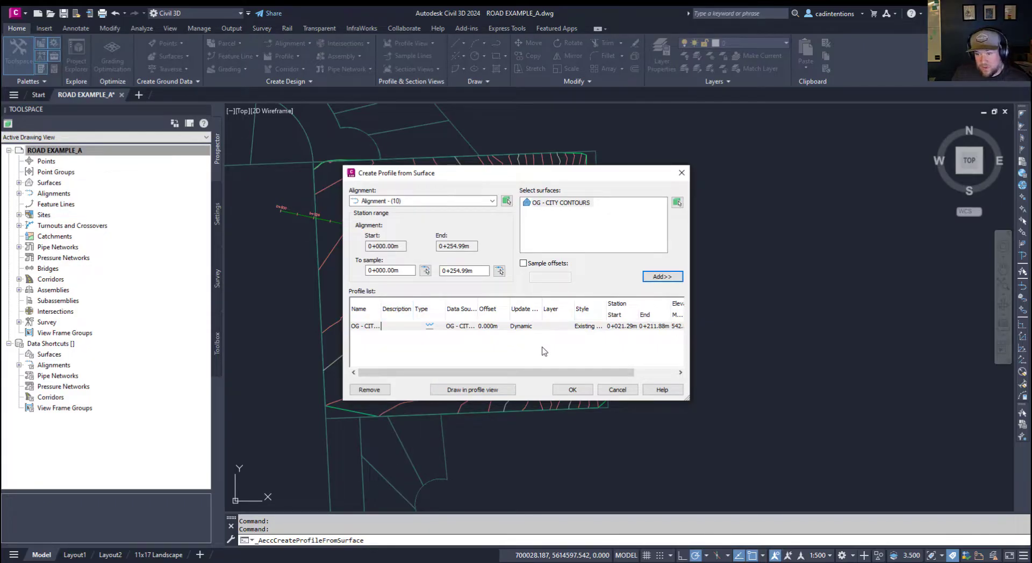
Start a profile view in the Profile View [Custom 1to1] style and advance to the Station Range page
left_click(474, 391)
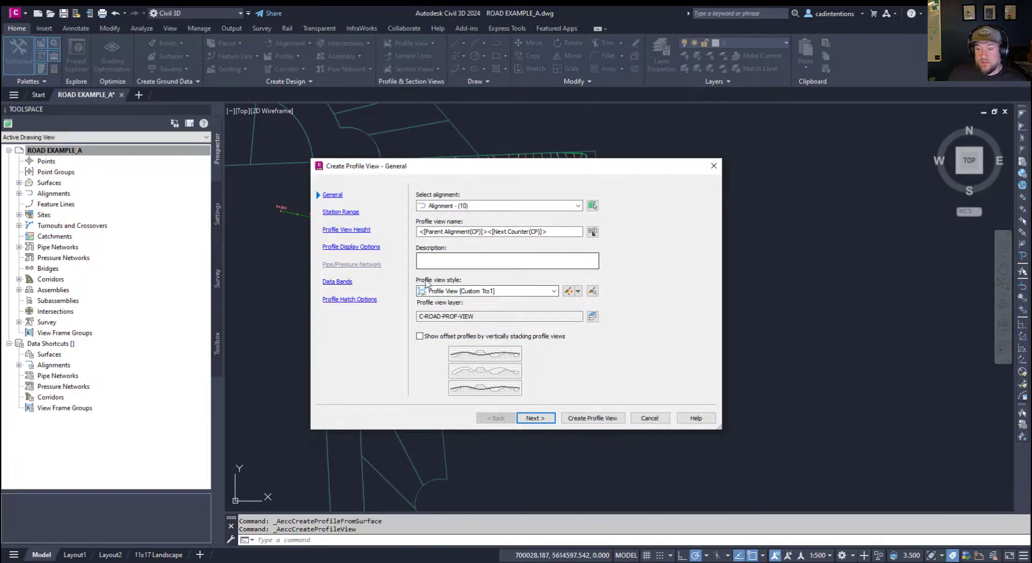
left_click(464, 292)
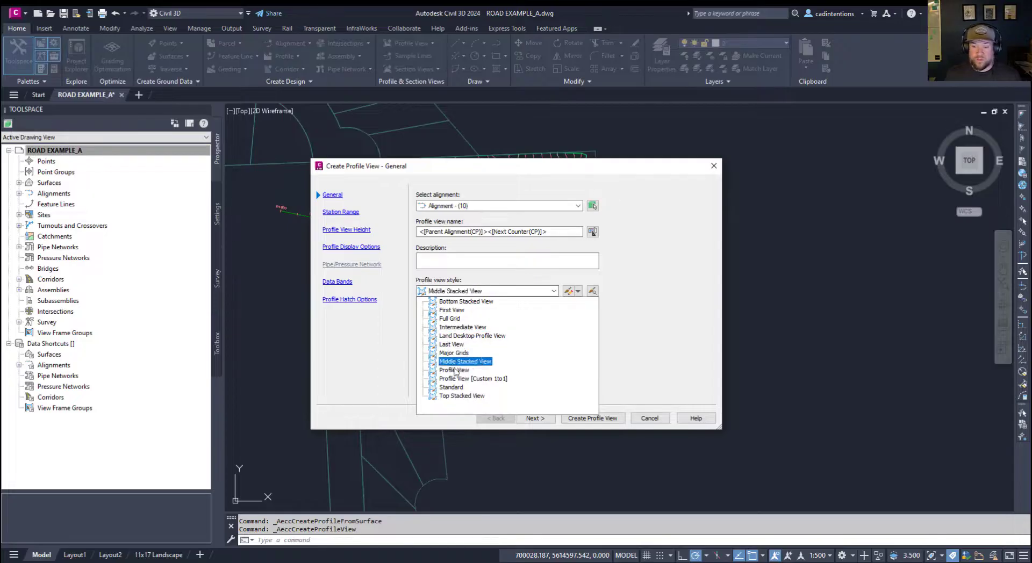
left_click(487, 383)
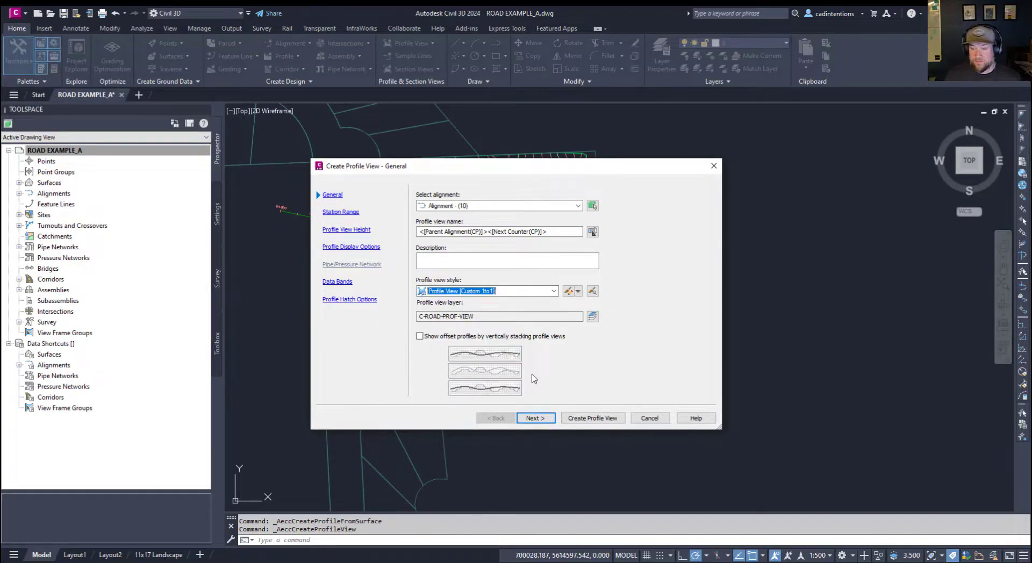
left_click(540, 418)
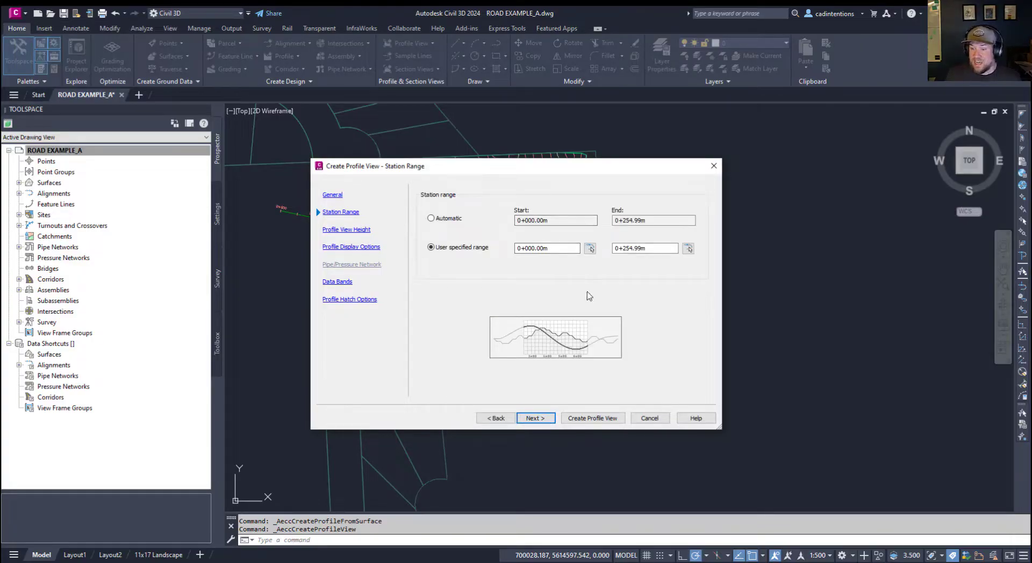
left_click_drag(524, 167, 268, 347)
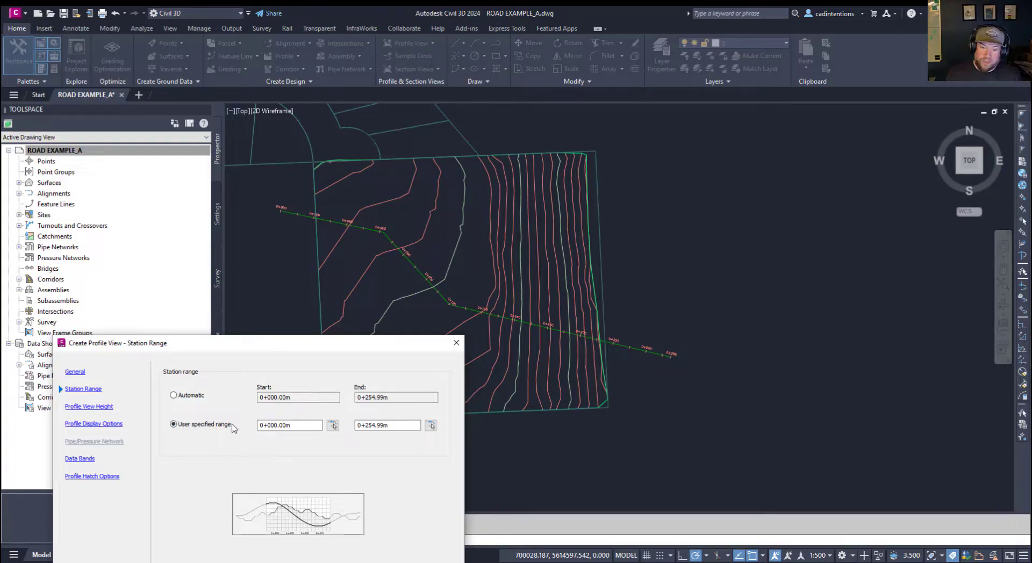
Set an automatic station range and the _No Bands band set in the profile view wizard
left_click(186, 396)
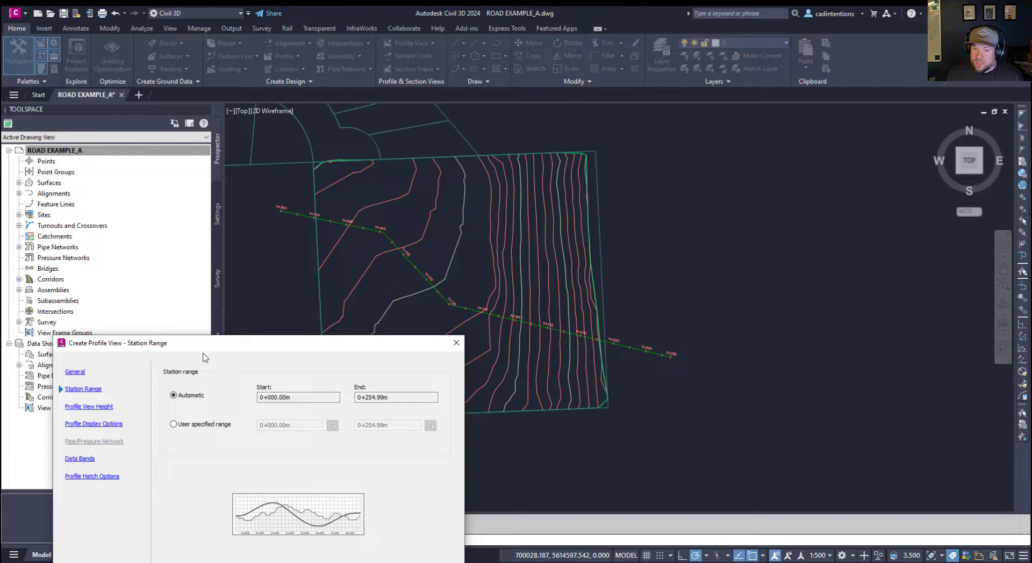
left_click_drag(218, 345, 194, 224)
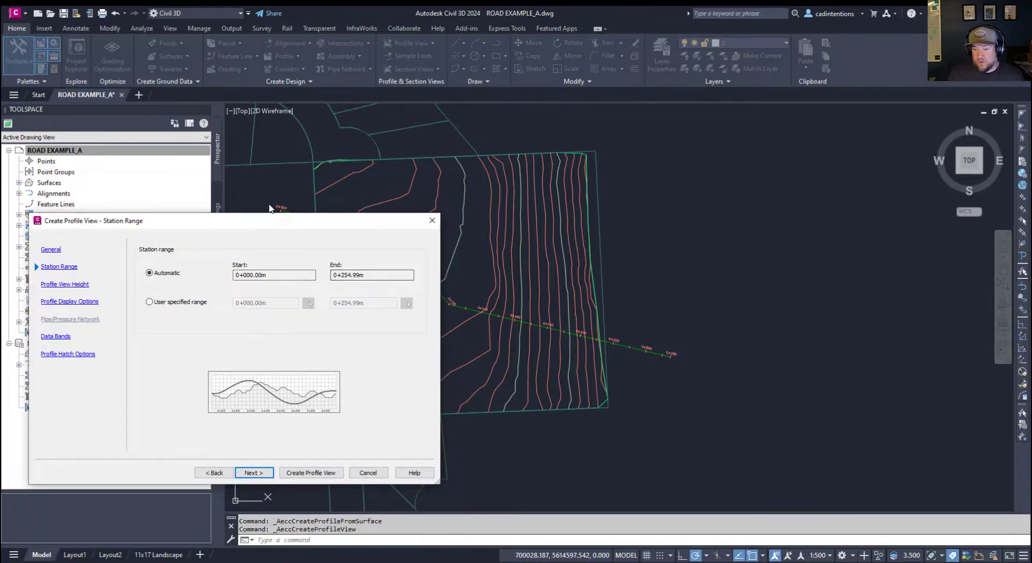
left_click(254, 473)
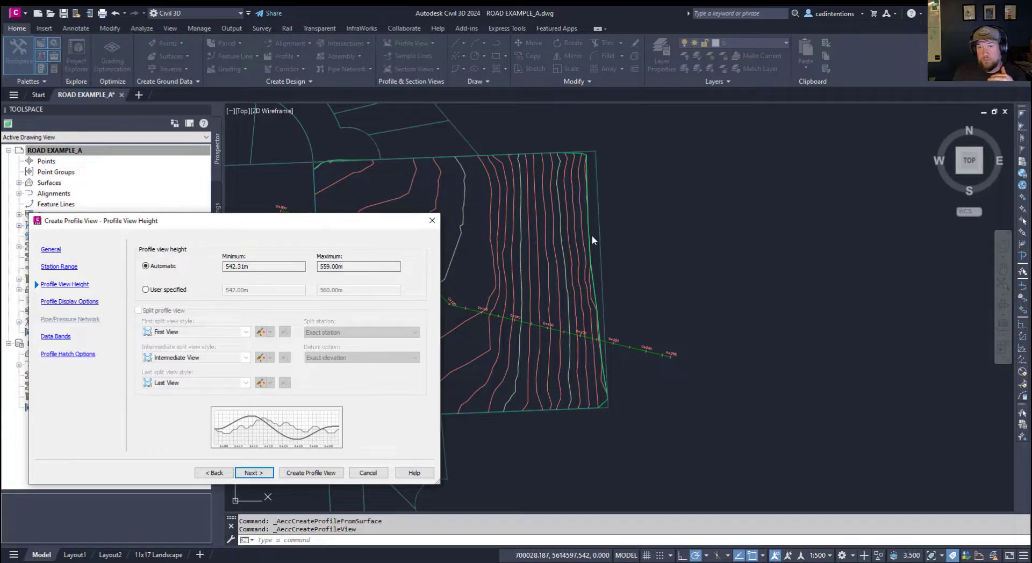
left_click(268, 474)
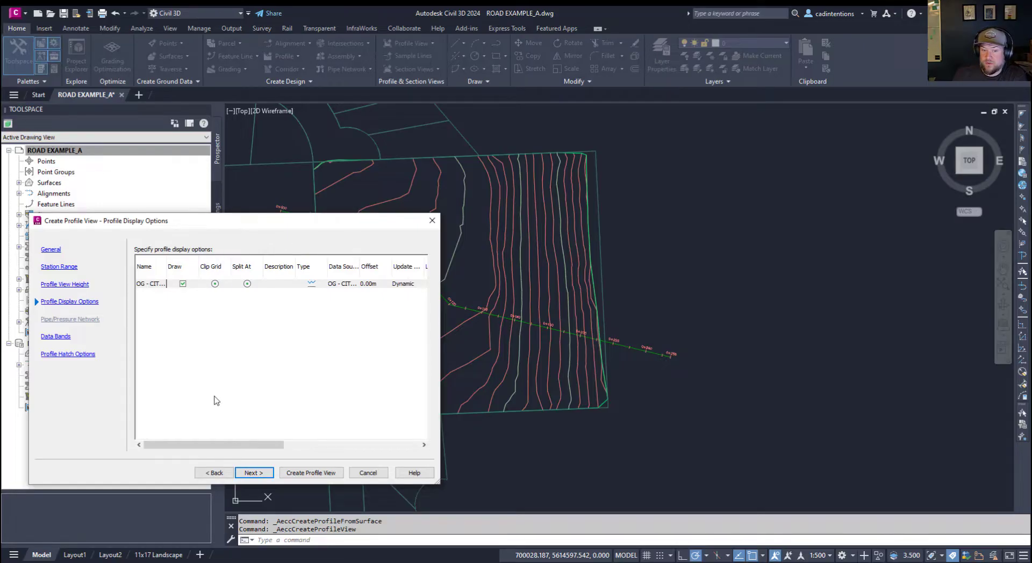
mouse_move(243, 444)
left_mouse_down()
mouse_move(323, 447)
mouse_move(235, 444)
left_mouse_up()
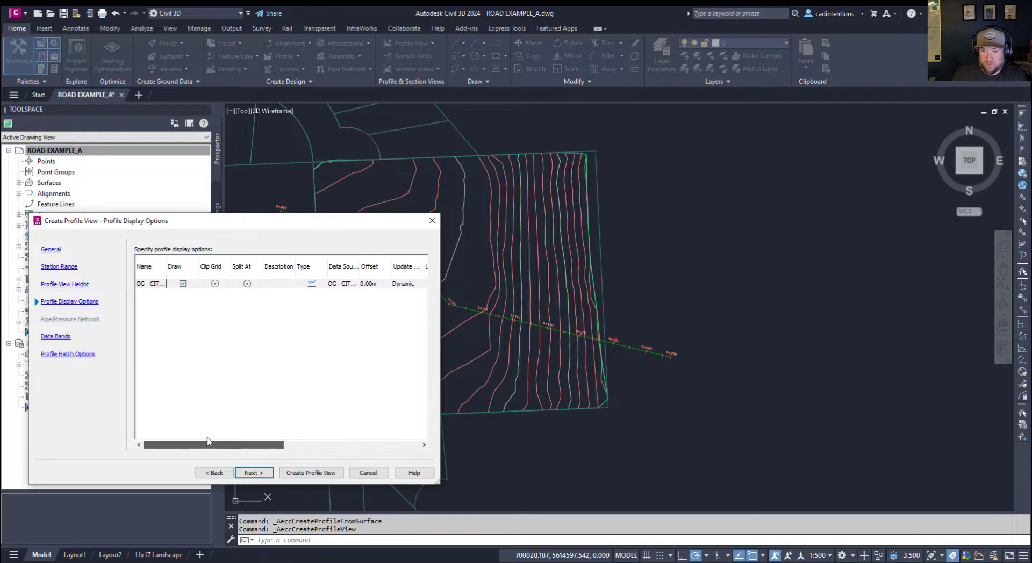
left_click(253, 473)
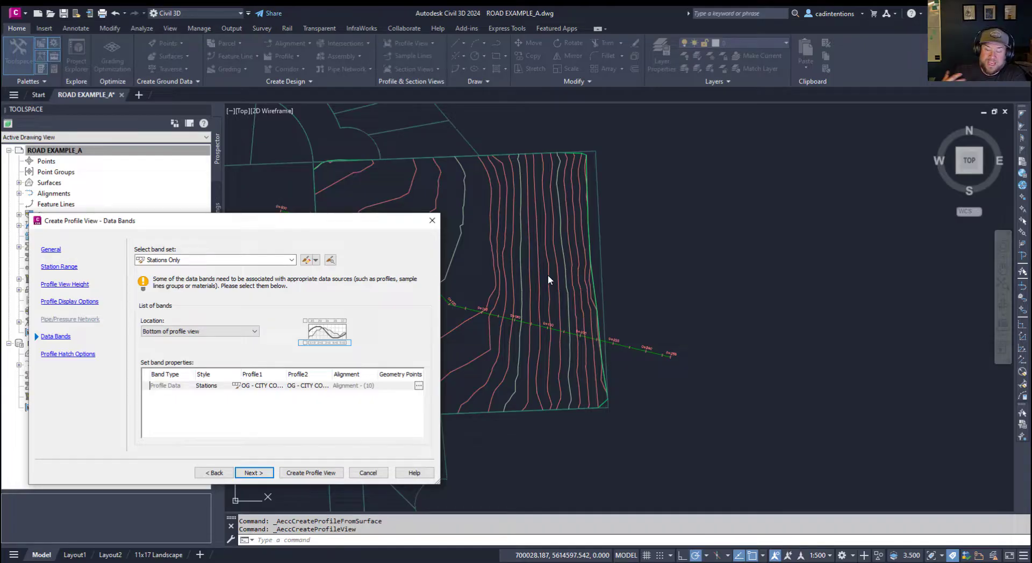
left_click(289, 261)
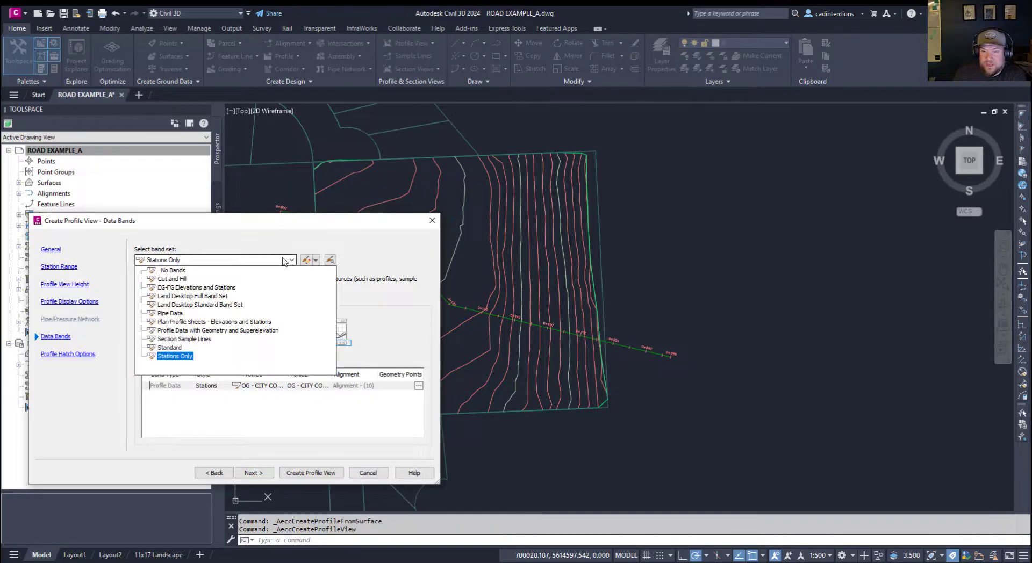
left_click(171, 270)
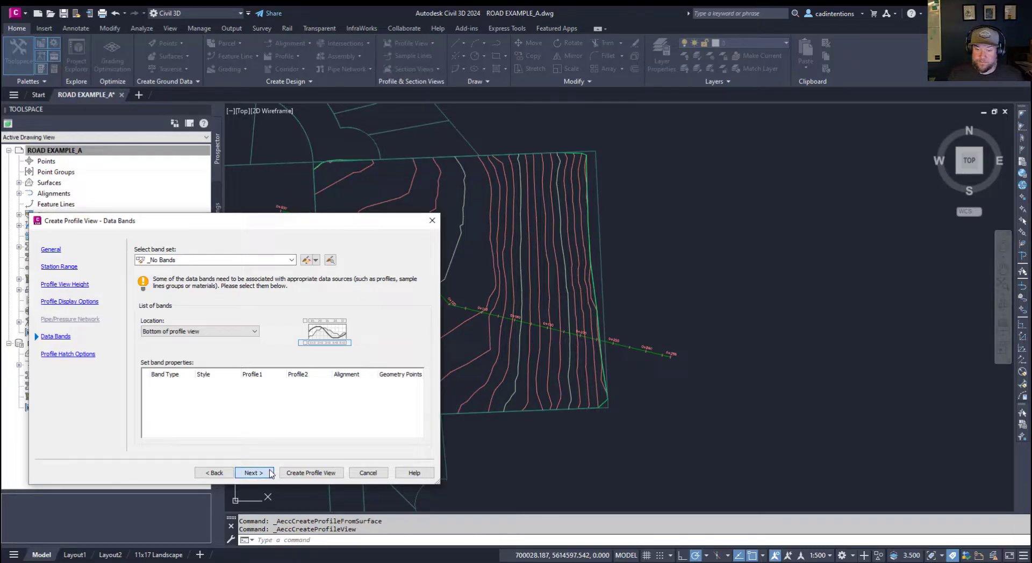
left_click(264, 473)
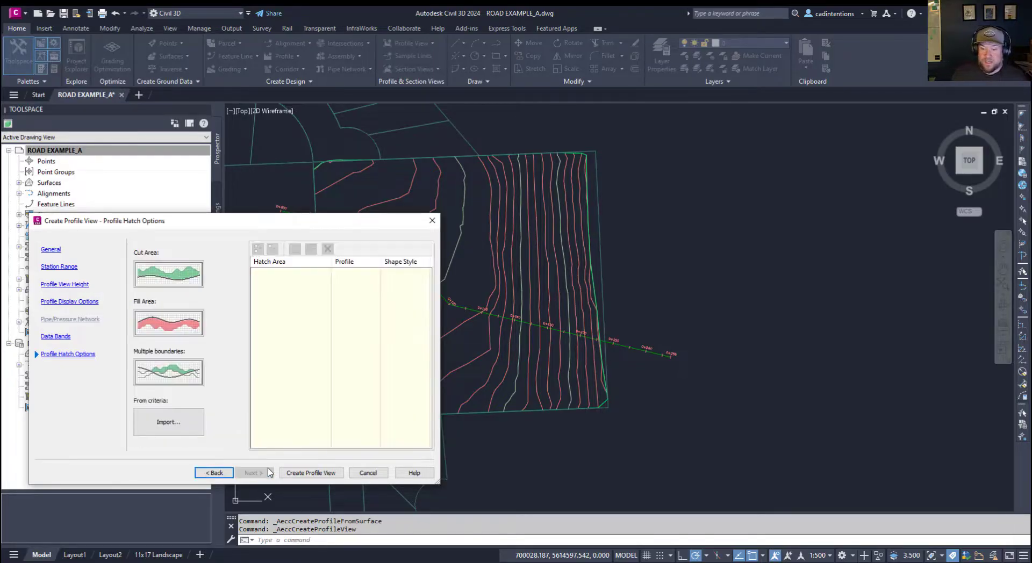
Create the profile view and place its origin in open space right of the surface
left_click(311, 473)
scroll(572, 438, "down", 5)
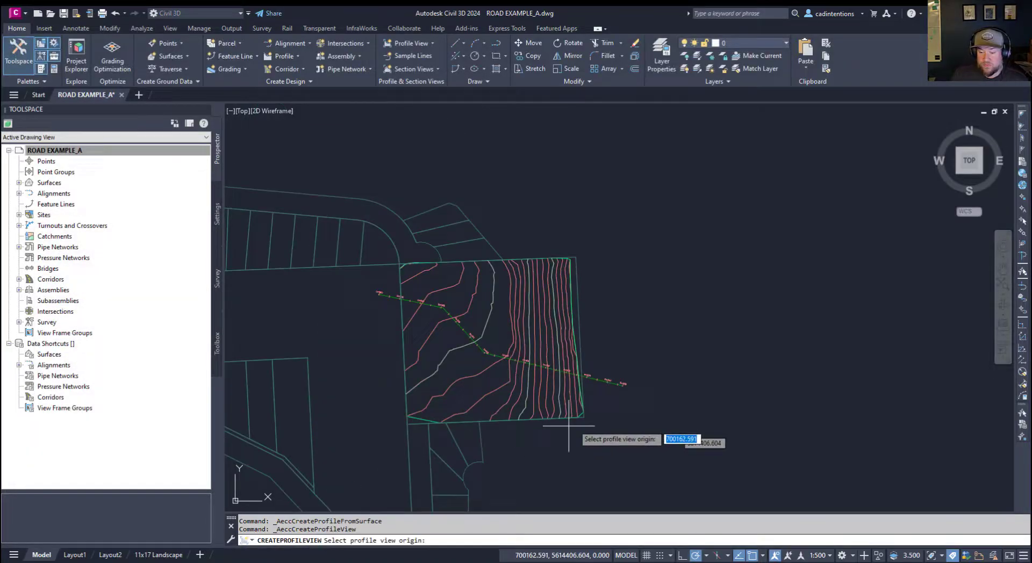
middle_click_drag(685, 260, 622, 272)
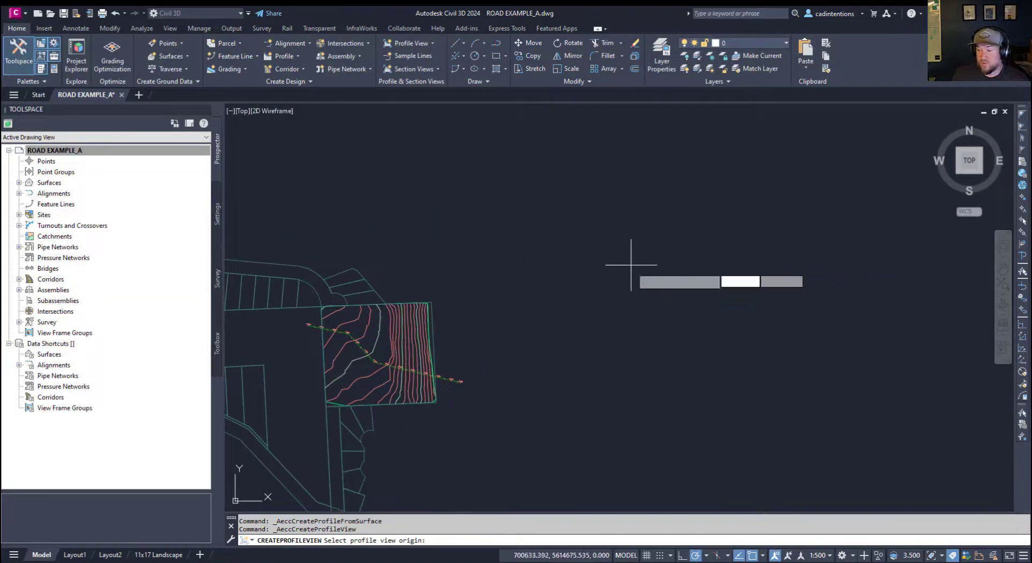
left_click(726, 294)
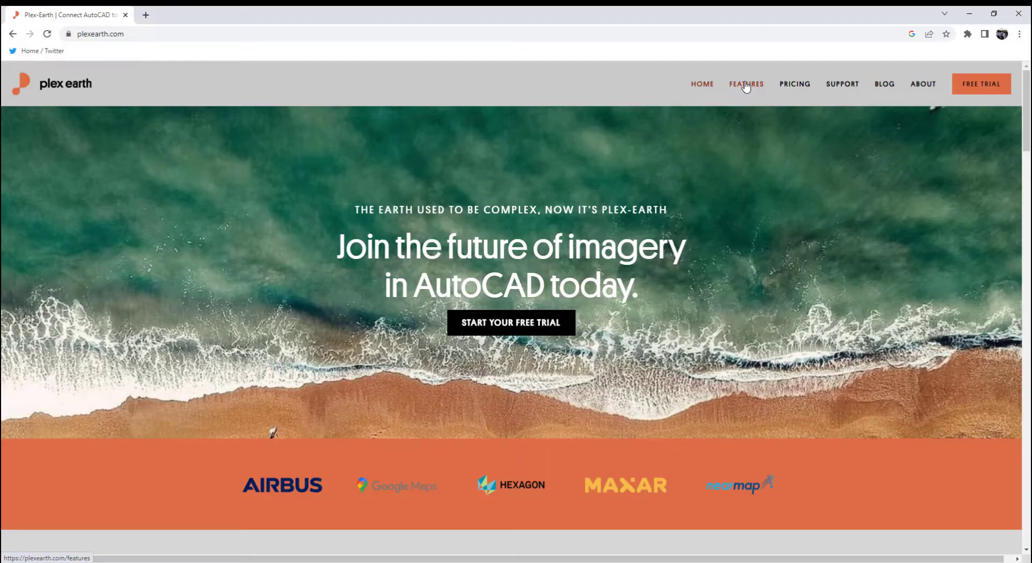
Scroll down the Plex-Earth Features page past Timeviews and Terrain to Google Earth elevation import
left_click(746, 84)
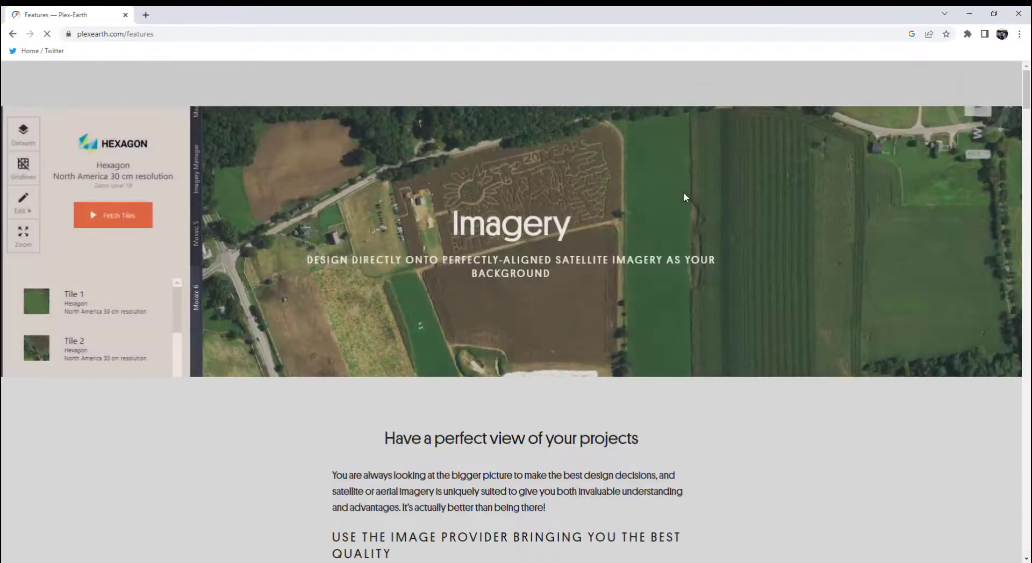
scroll(764, 262, "down", 1)
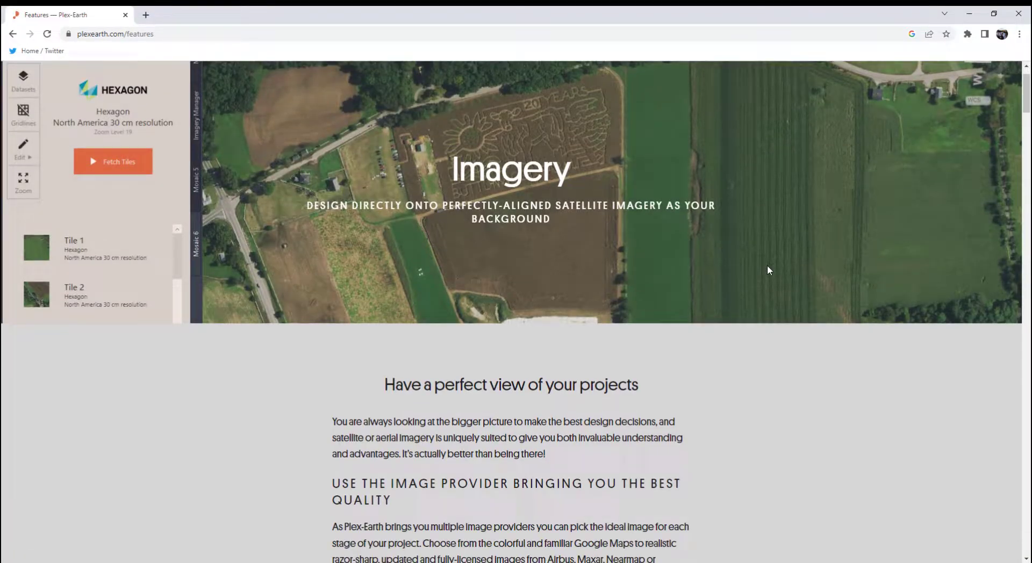
scroll(767, 265, "down", 1)
scroll(773, 275, "down", 1)
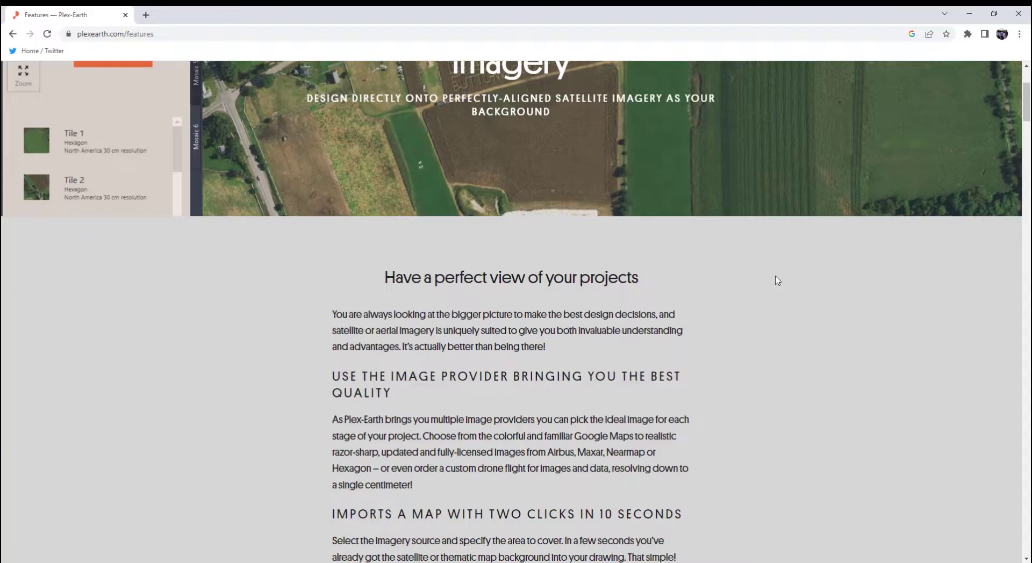
scroll(849, 403, "down", 3)
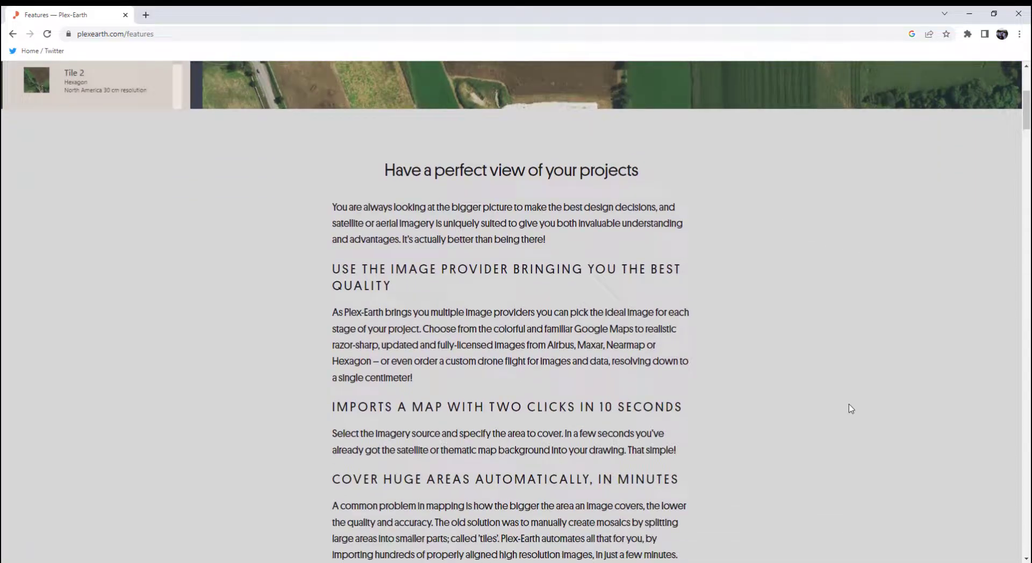
scroll(837, 429, "down", 1)
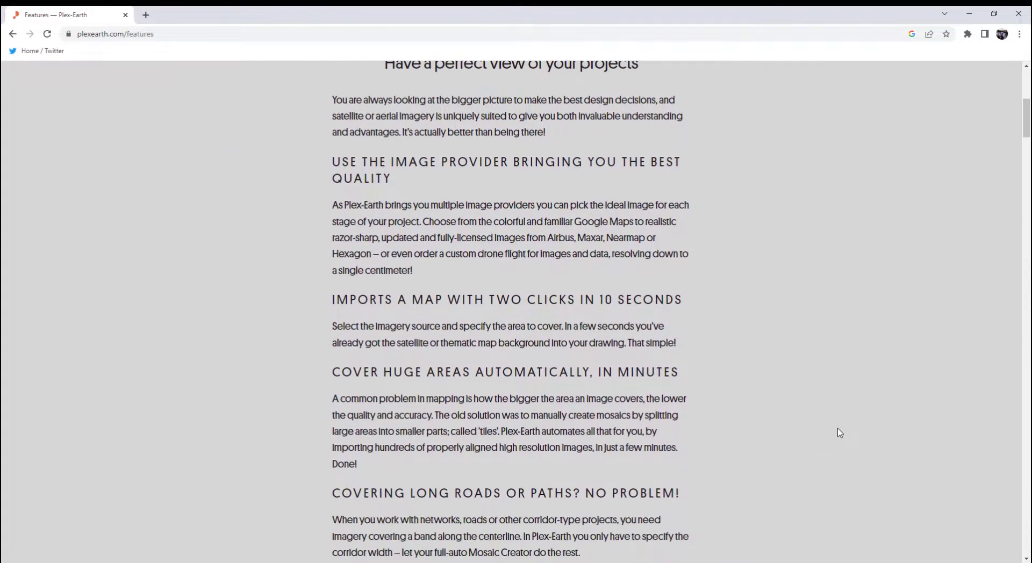
scroll(837, 429, "down", 1)
scroll(840, 432, "down", 1)
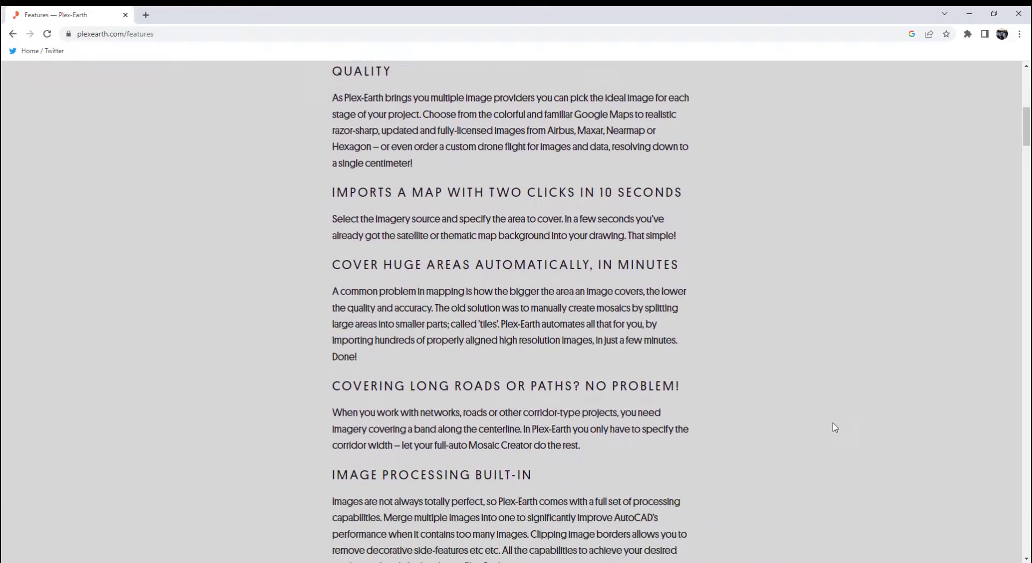
scroll(826, 446, "down", 10)
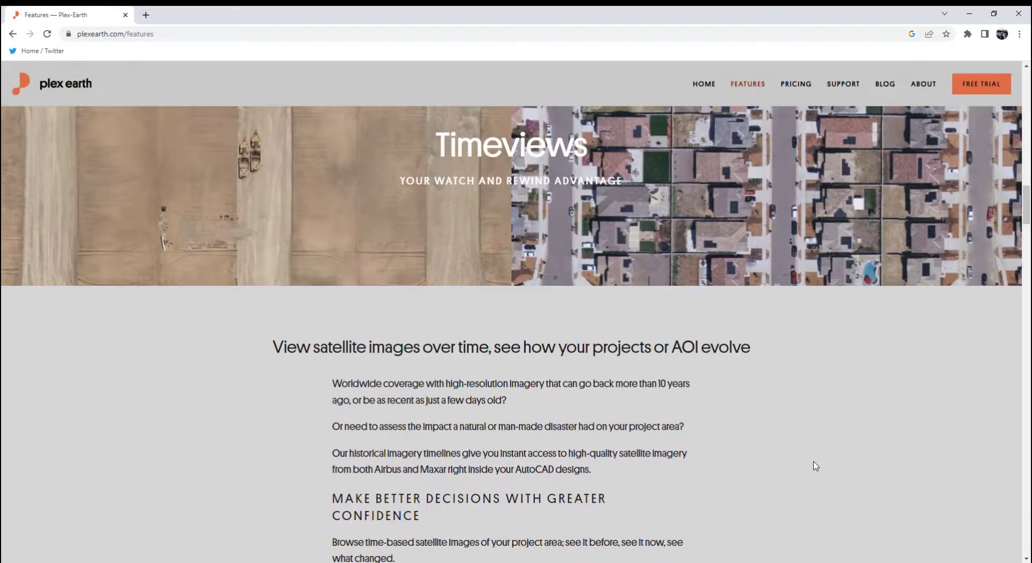
scroll(816, 466, "down", 6)
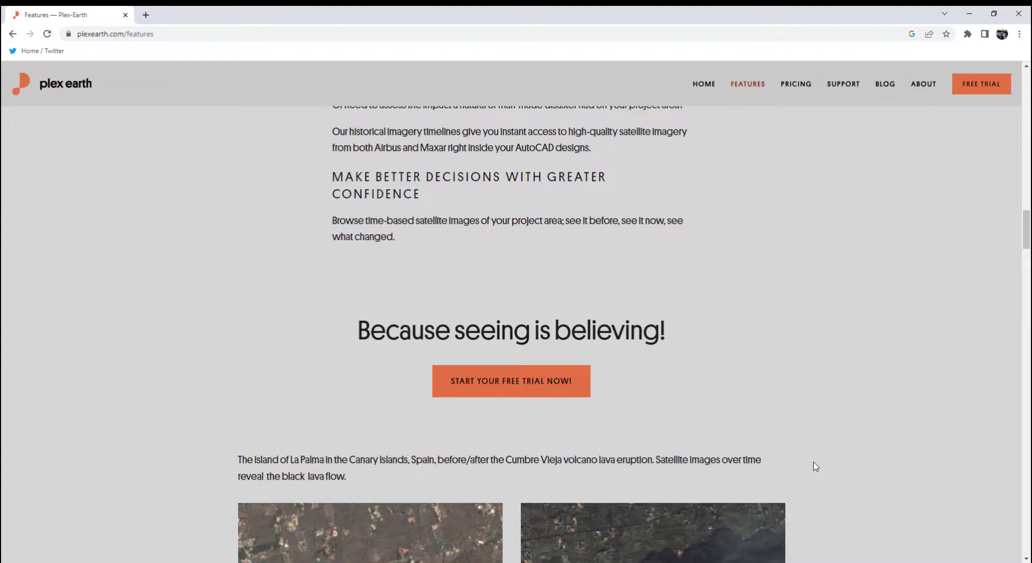
scroll(800, 470, "down", 4)
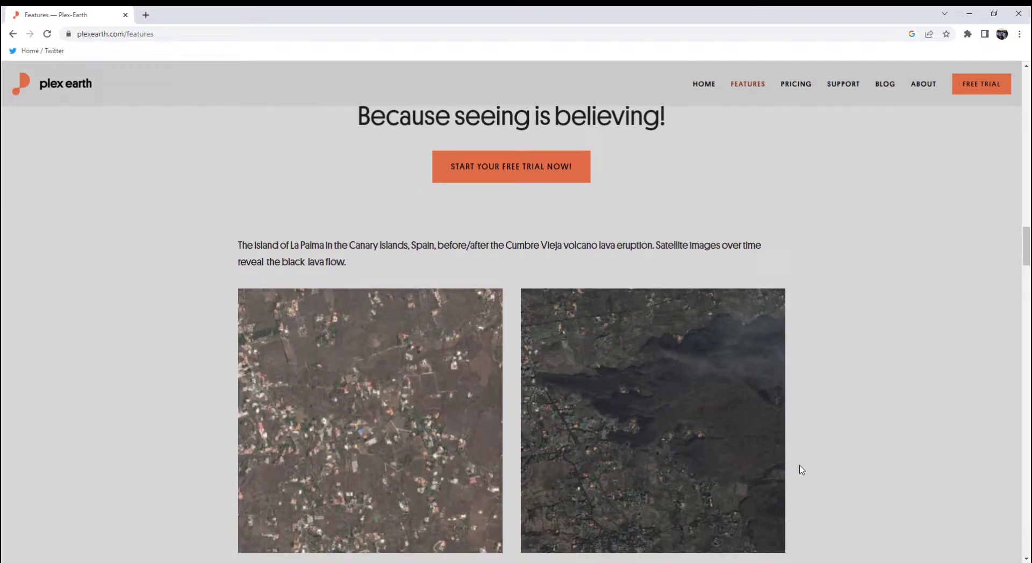
scroll(801, 469, "down", 8)
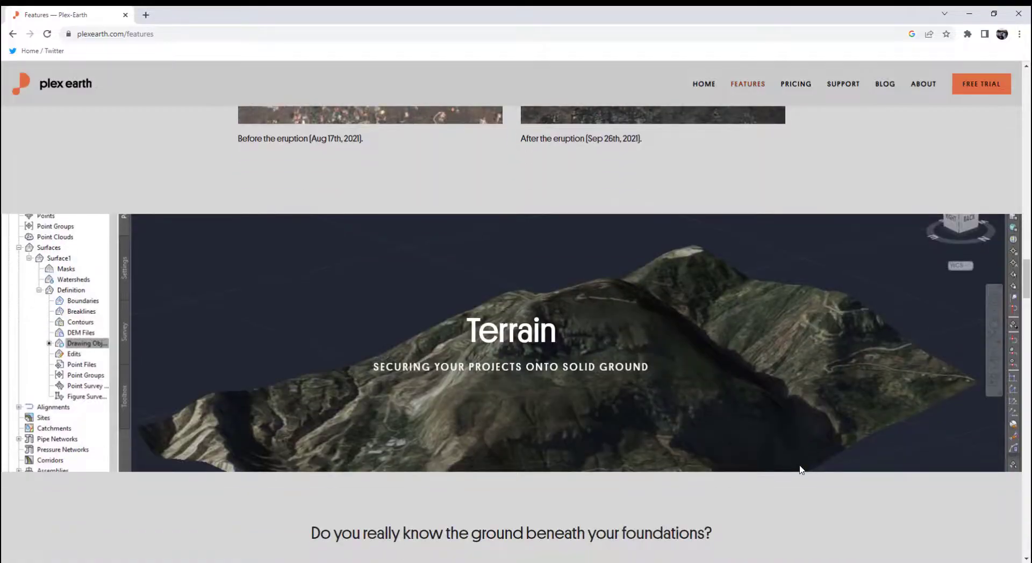
scroll(801, 470, "down", 4)
scroll(801, 470, "down", 4)
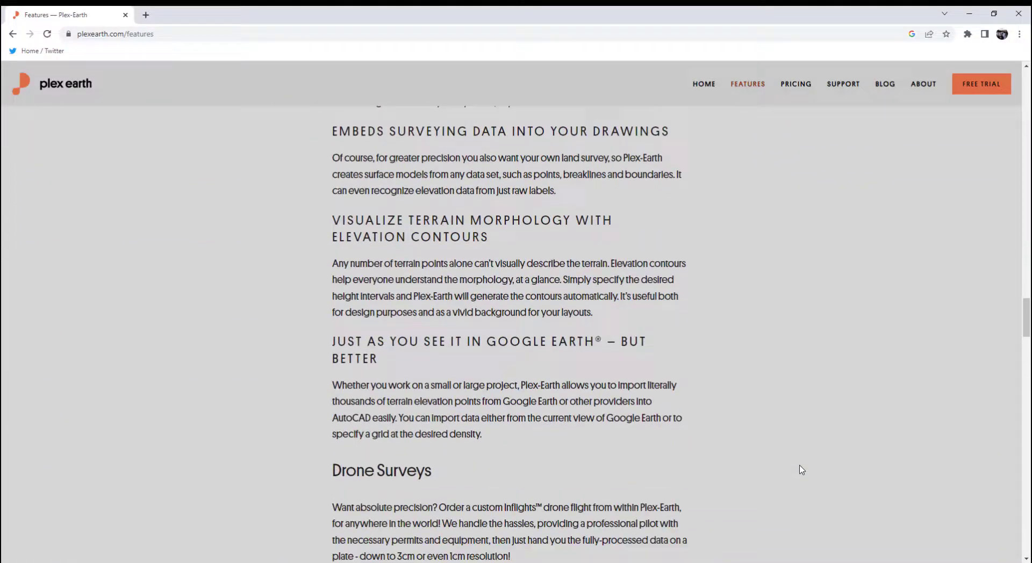
scroll(801, 470, "down", 8)
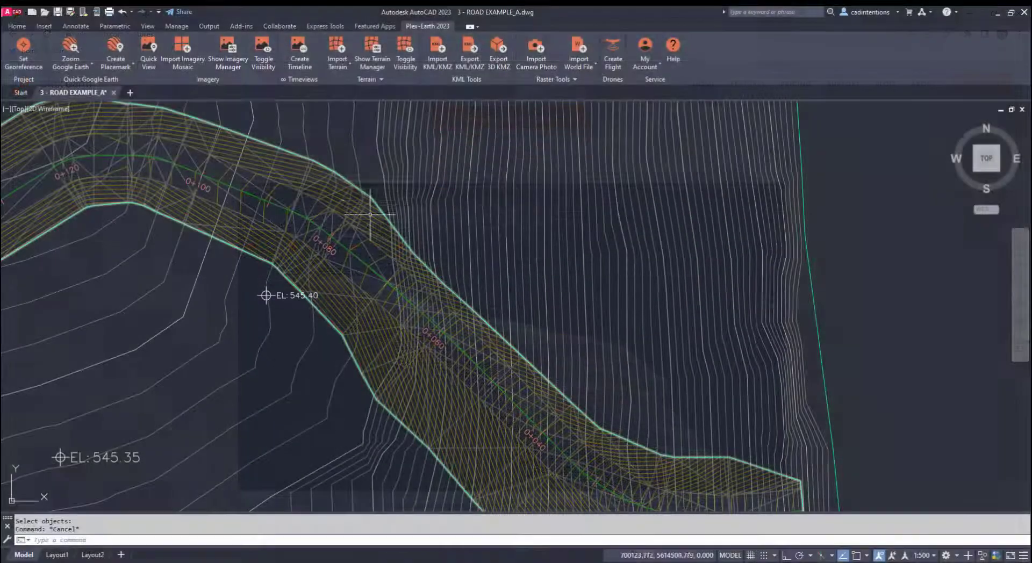
Export the window-selected road corridor to KMZ with Absolute altitudes and open it in Google Earth
left_click(370, 213)
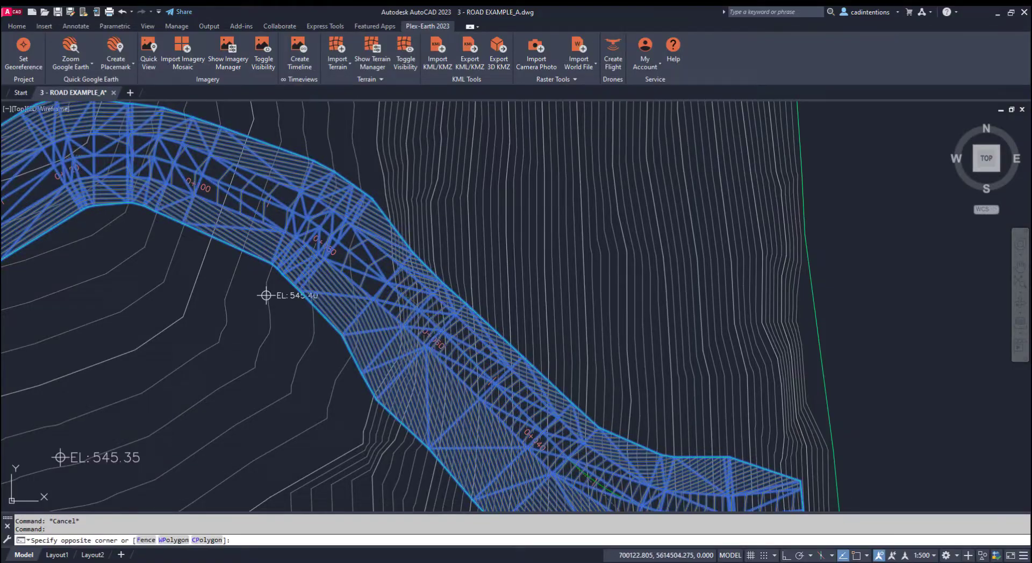
left_click(466, 279)
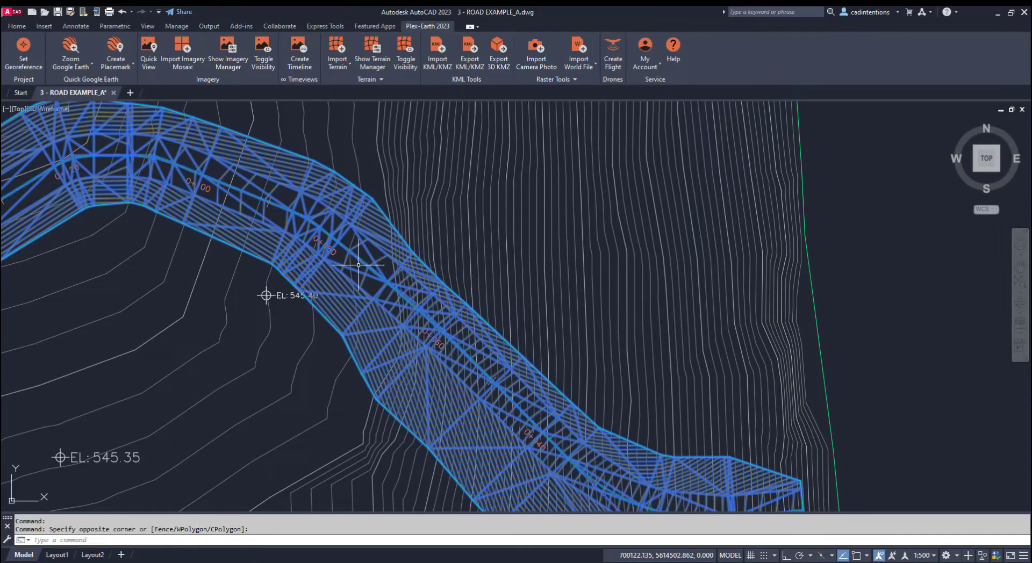
left_click(469, 62)
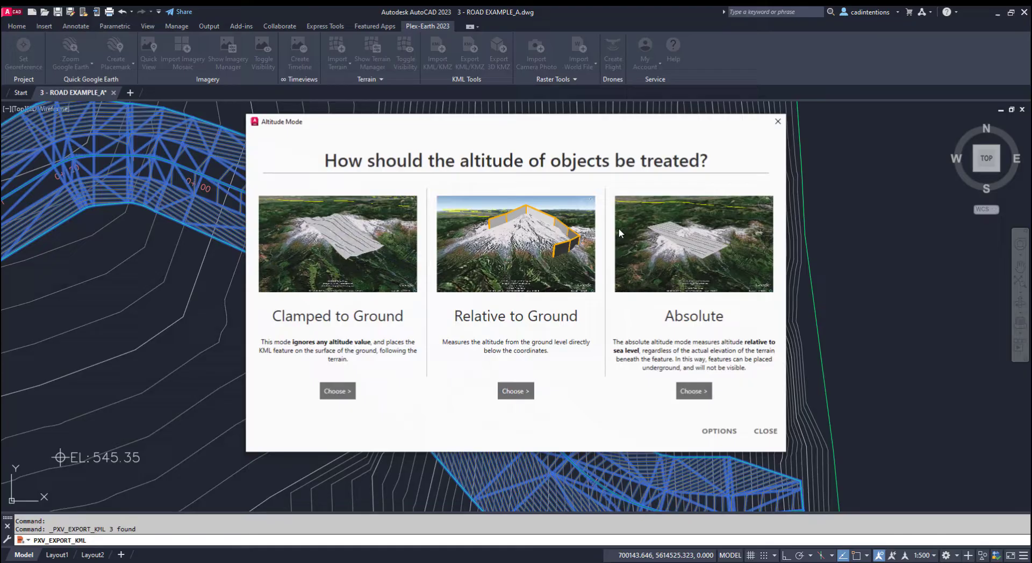
left_click(698, 392)
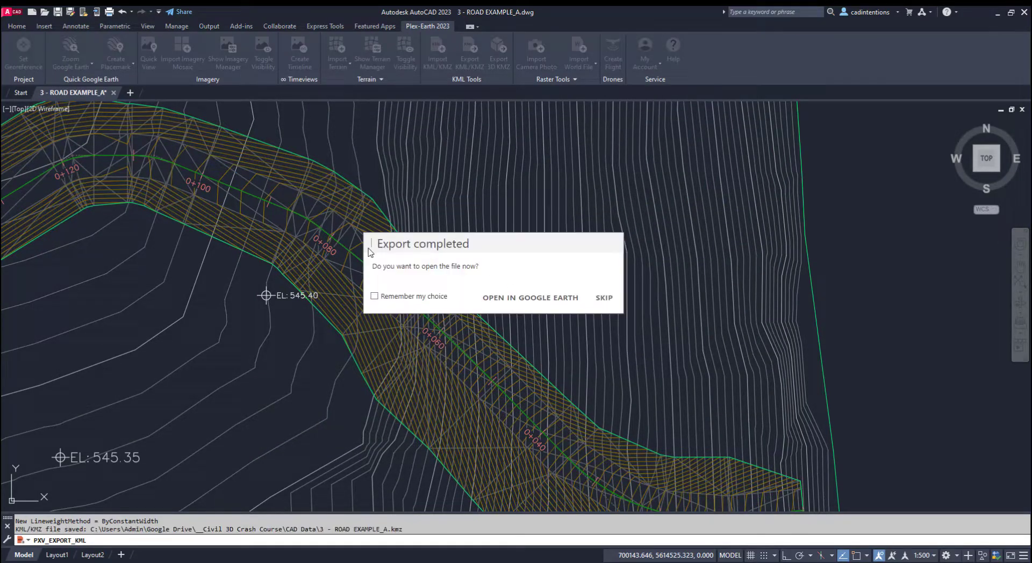
left_click(548, 300)
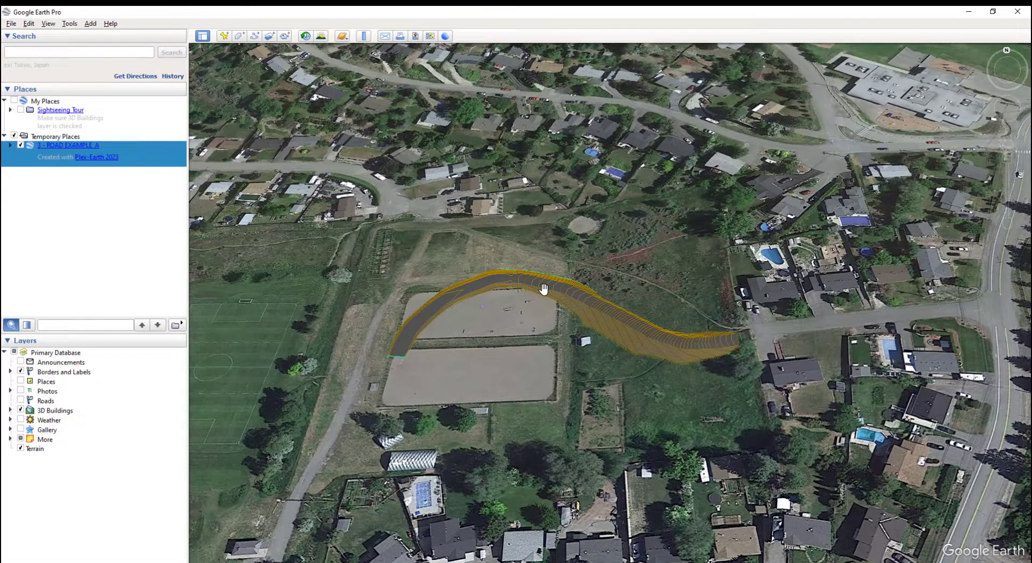
Zoom, tilt and rotate the Google Earth view to see the road in 3D beside the arenas
scroll(622, 394, "up", 3)
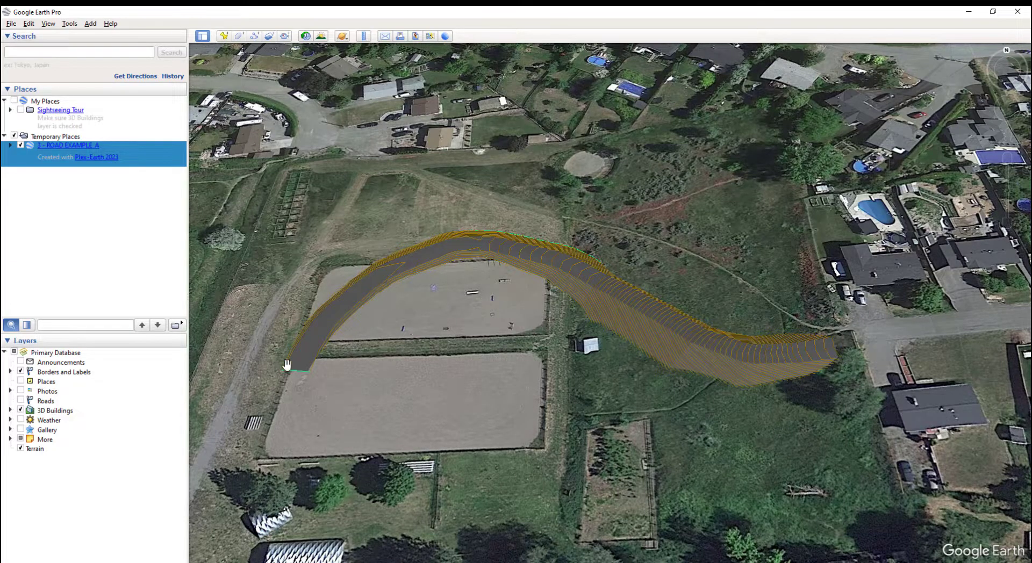
scroll(473, 324, "down", 1)
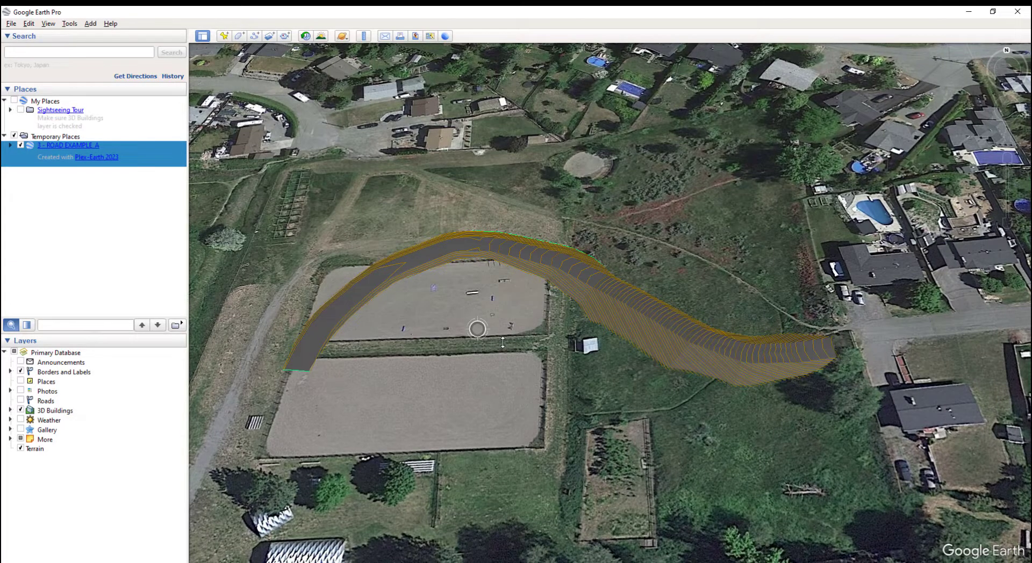
middle_click_drag(471, 346, 272, 451)
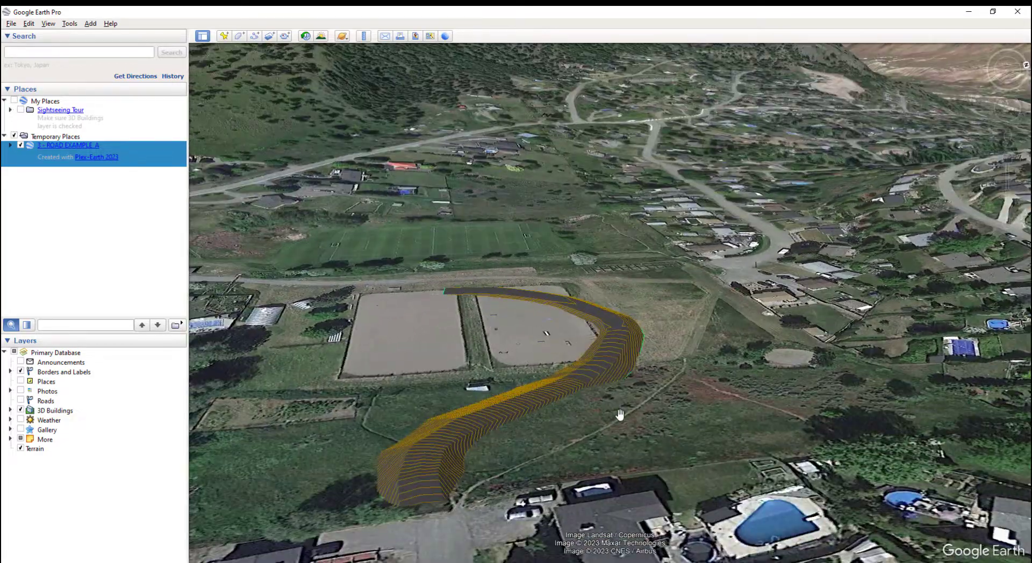
middle_click_drag(620, 414, 772, 453)
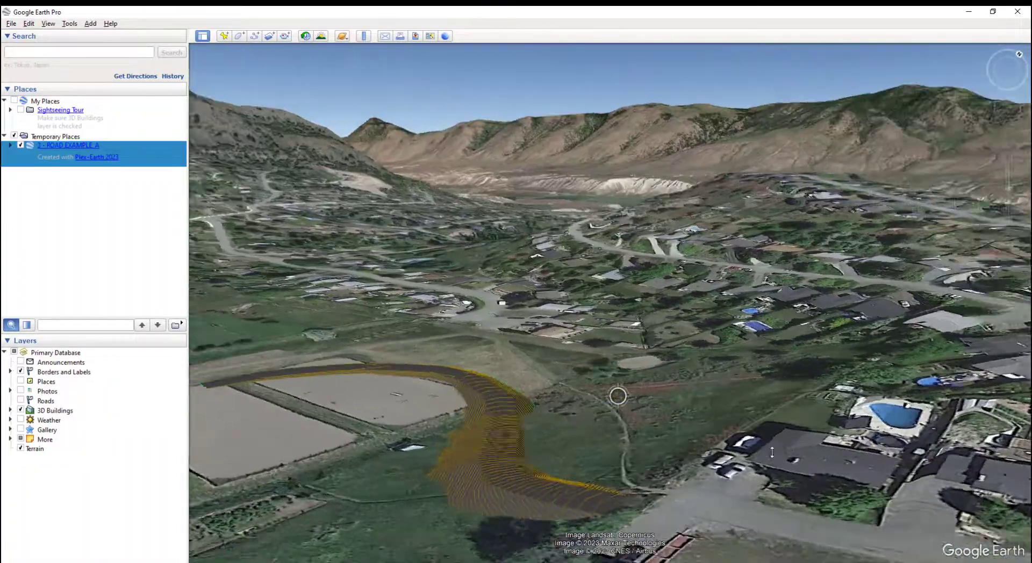
left_click_drag(458, 449, 619, 387)
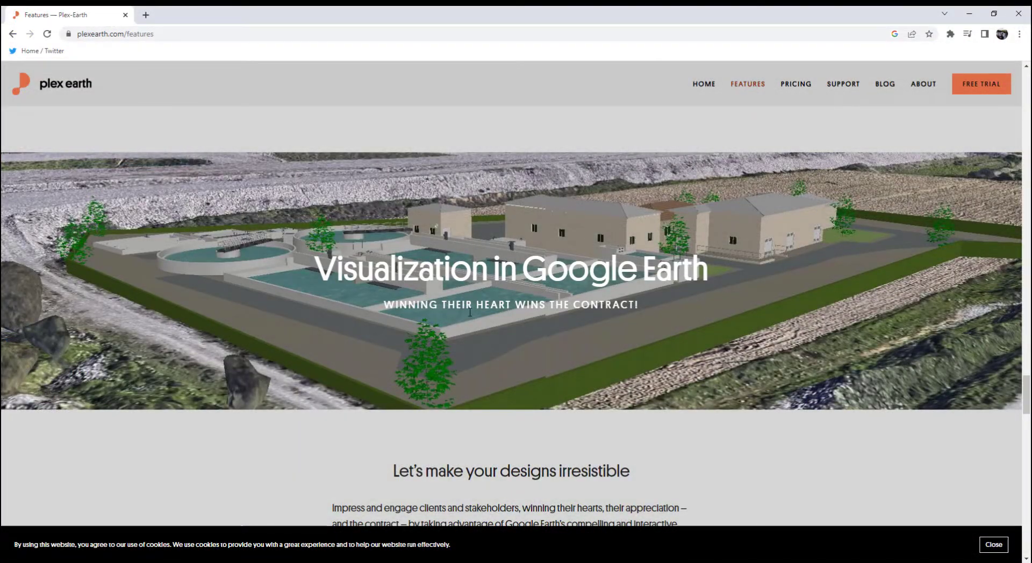
Scroll through the Visualization in Google Earth section to its example screenshots
scroll(762, 305, "down", 5)
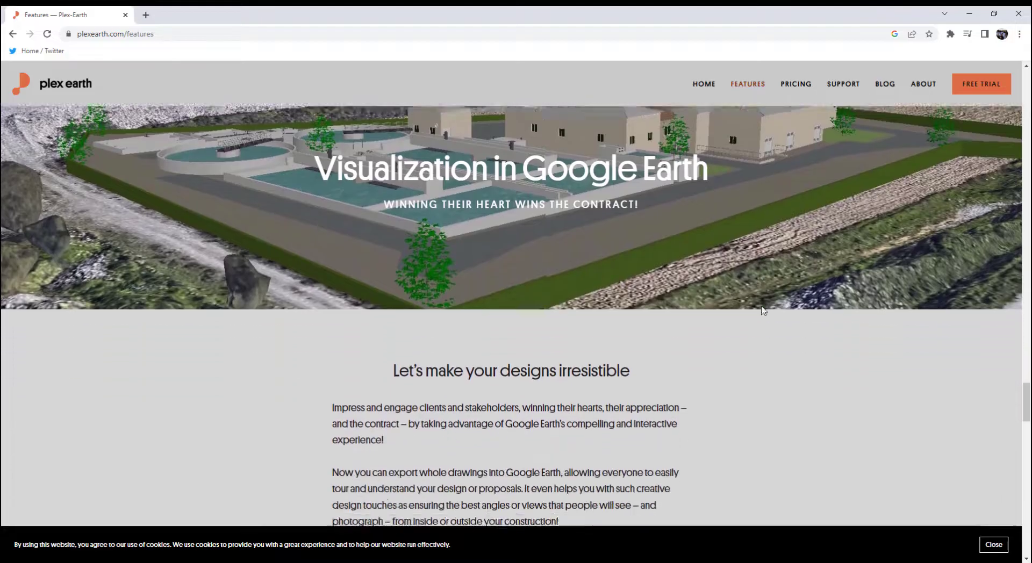
scroll(728, 327, "down", 6)
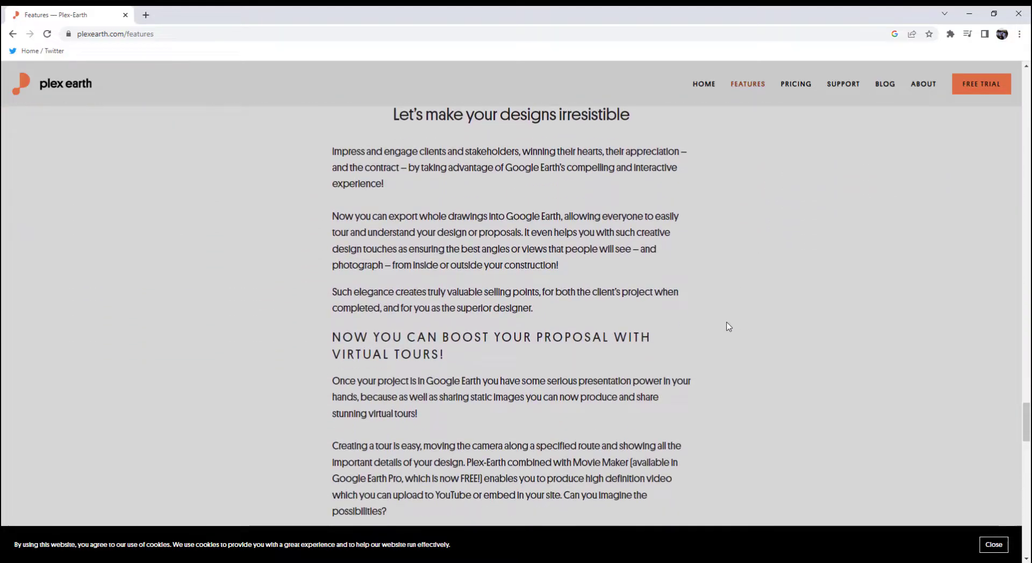
scroll(729, 327, "down", 12)
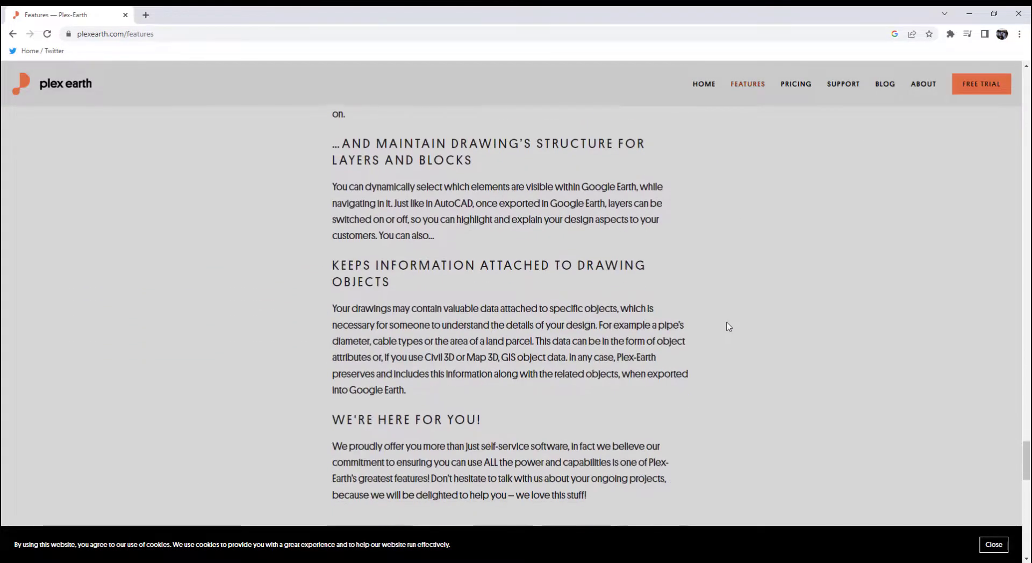
scroll(729, 326, "down", 3)
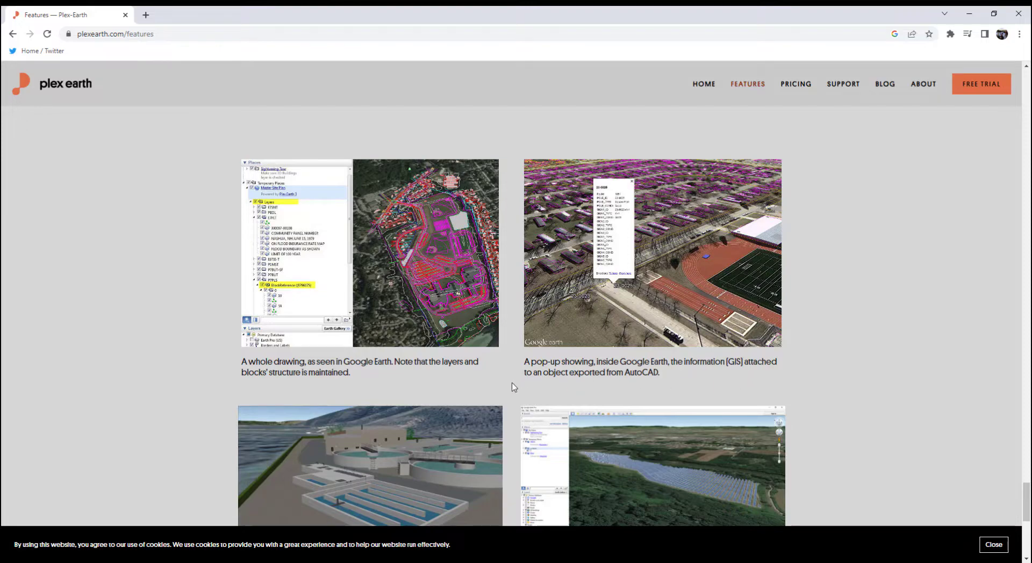
scroll(512, 386, "down", 3)
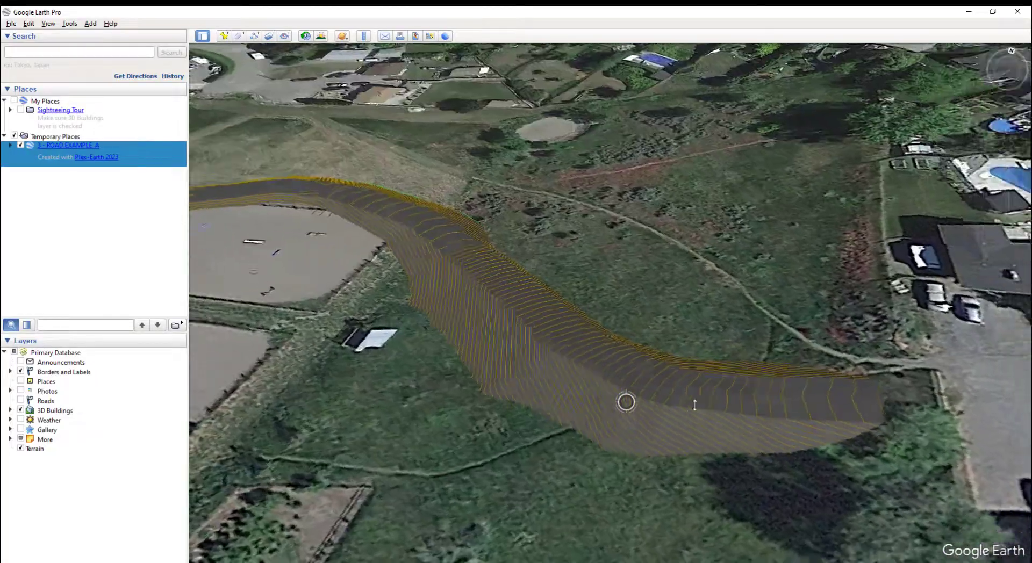
Zoom out to an overhead view of the exported road, frame the road and arena, then tilt the view
right_click_drag(695, 406, 688, 394)
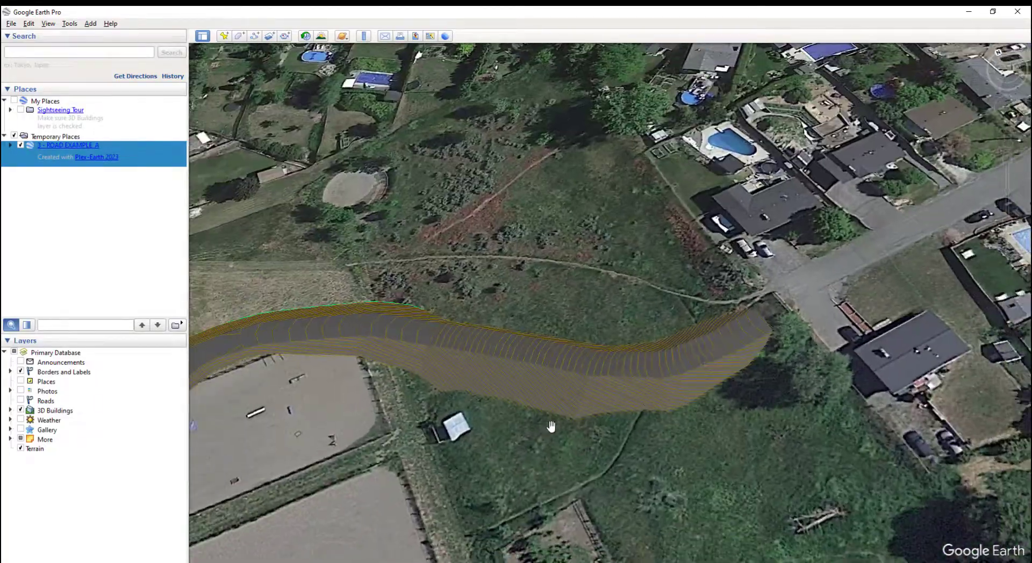
left_click_drag(553, 428, 805, 312)
middle_click_drag(684, 305, 626, 330)
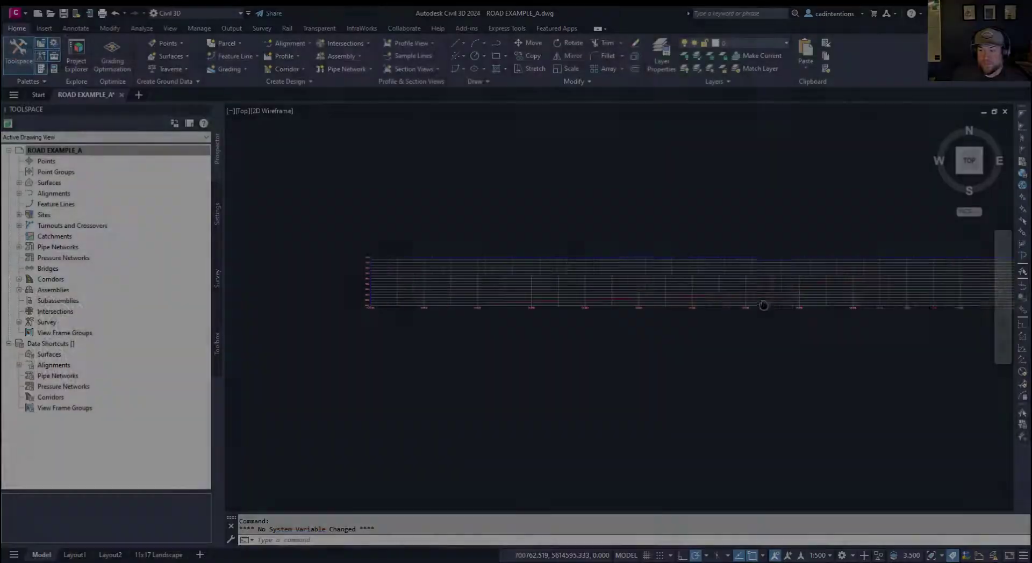
Pan along the existing-ground profile view, then zoom out to see surface and profile together
scroll(446, 317, "down", 5)
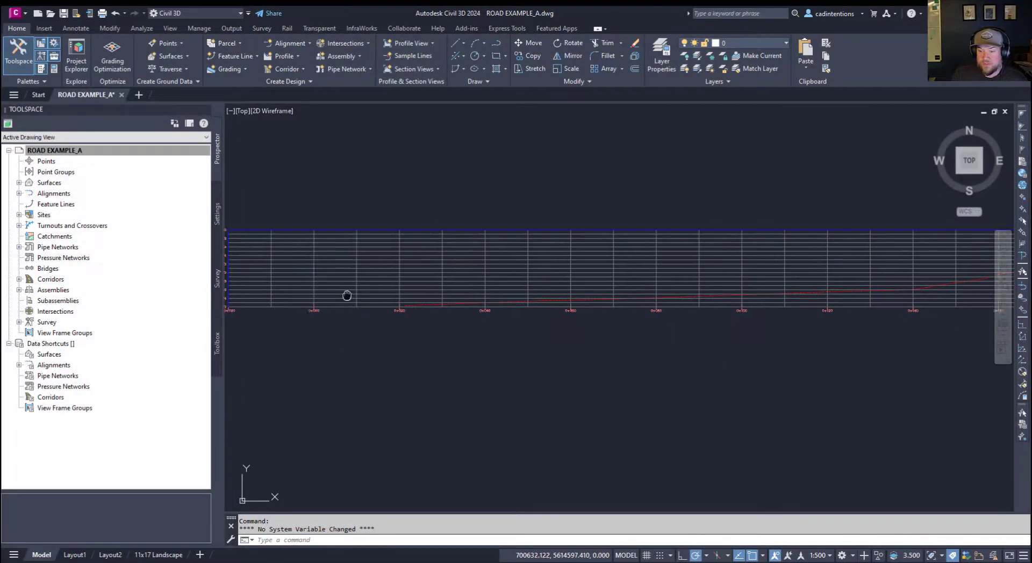
scroll(301, 298, "up", 5)
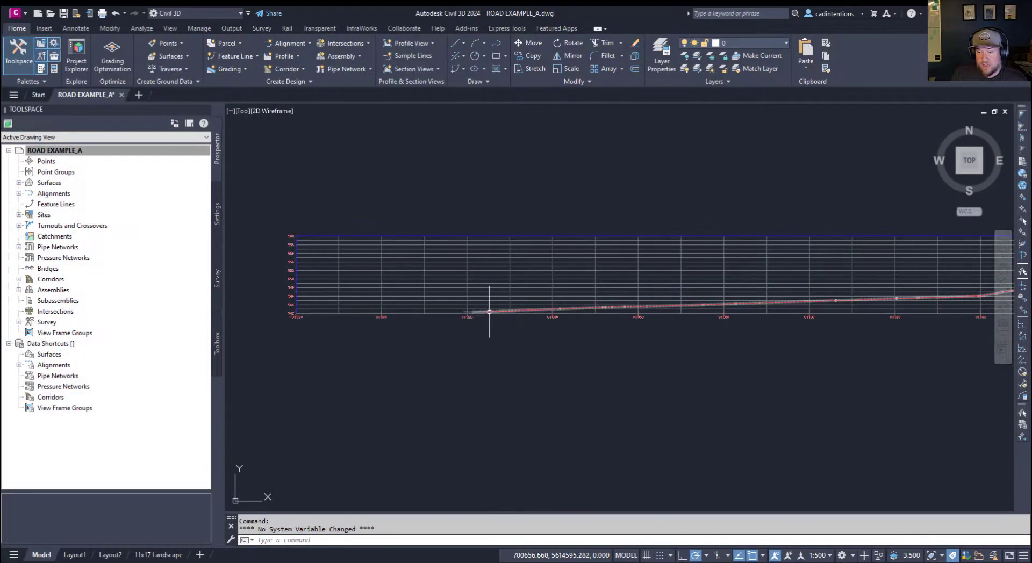
middle_click_drag(818, 287, 661, 299)
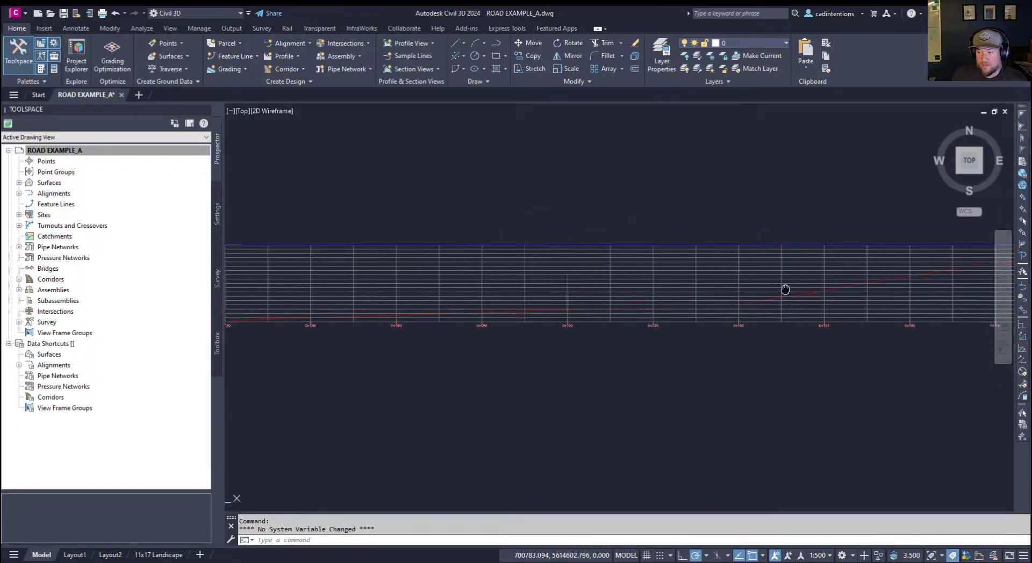
middle_click_drag(785, 288, 567, 330)
scroll(703, 291, "up", 2)
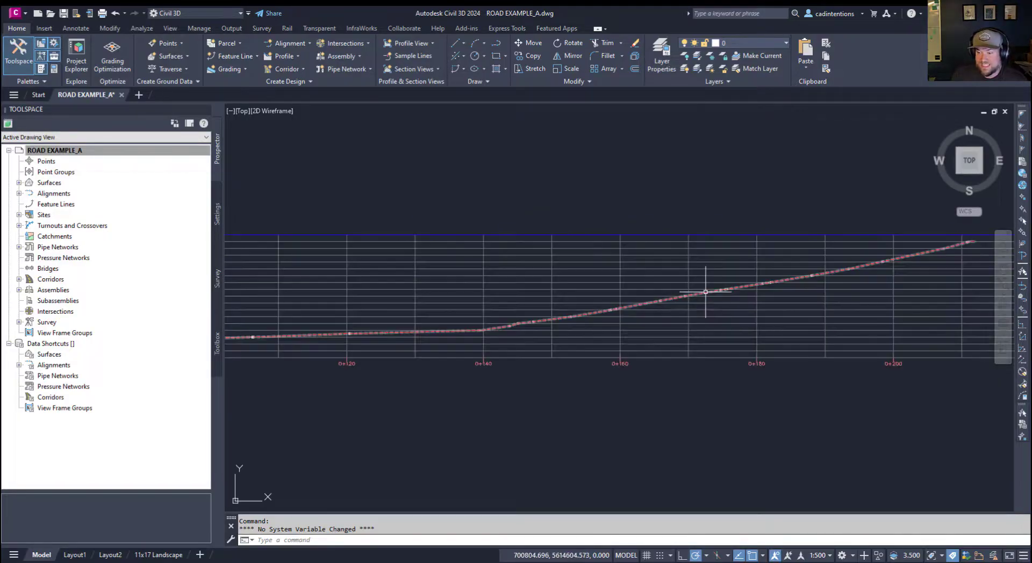
scroll(572, 352, "down", 1)
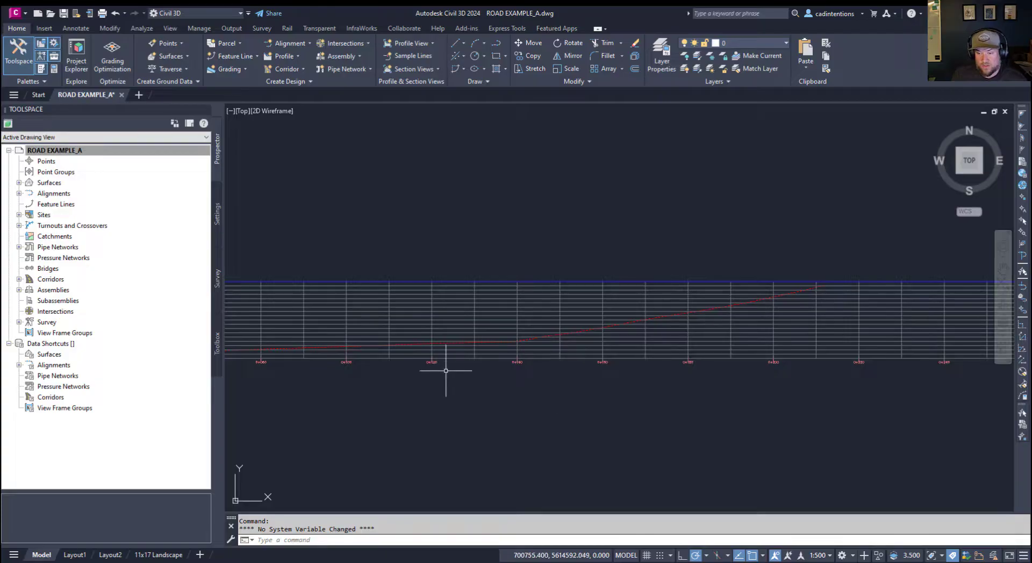
scroll(469, 353, "down", 3)
middle_click_drag(470, 352, 976, 240)
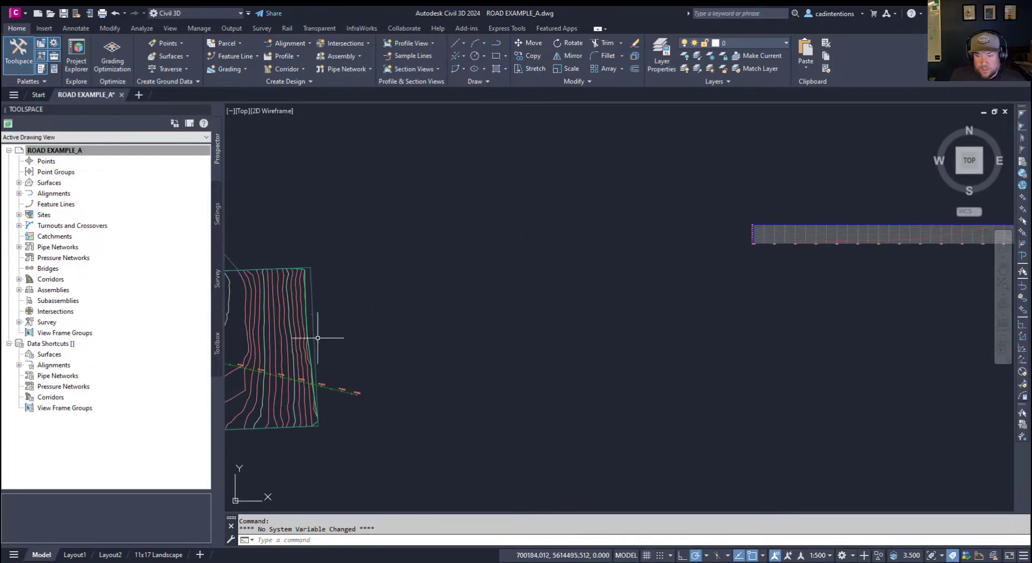
Split the drawing area into the Two: Horizontal viewport configuration
left_click(232, 110)
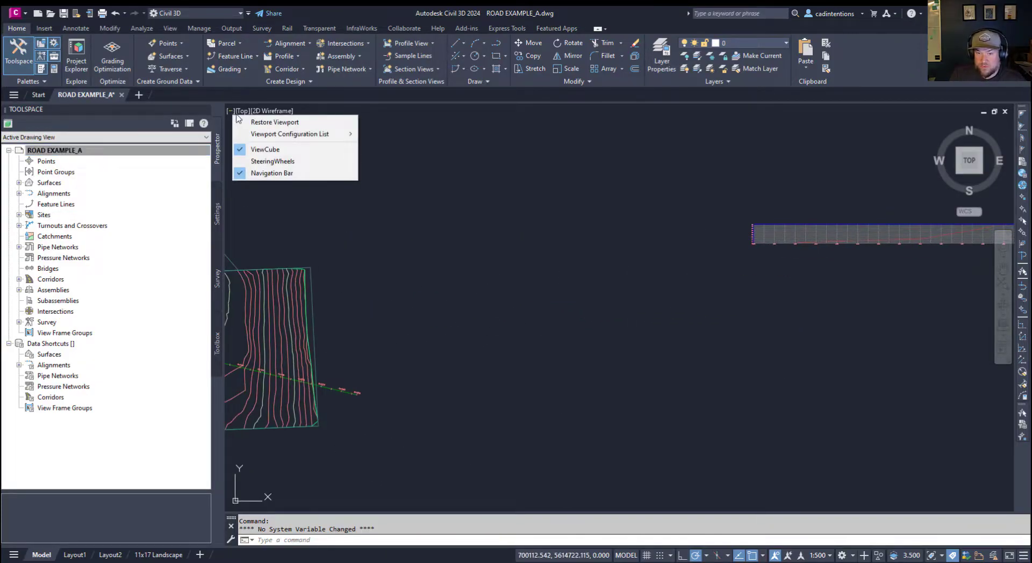
mouse_move(302, 136)
left_click(414, 173)
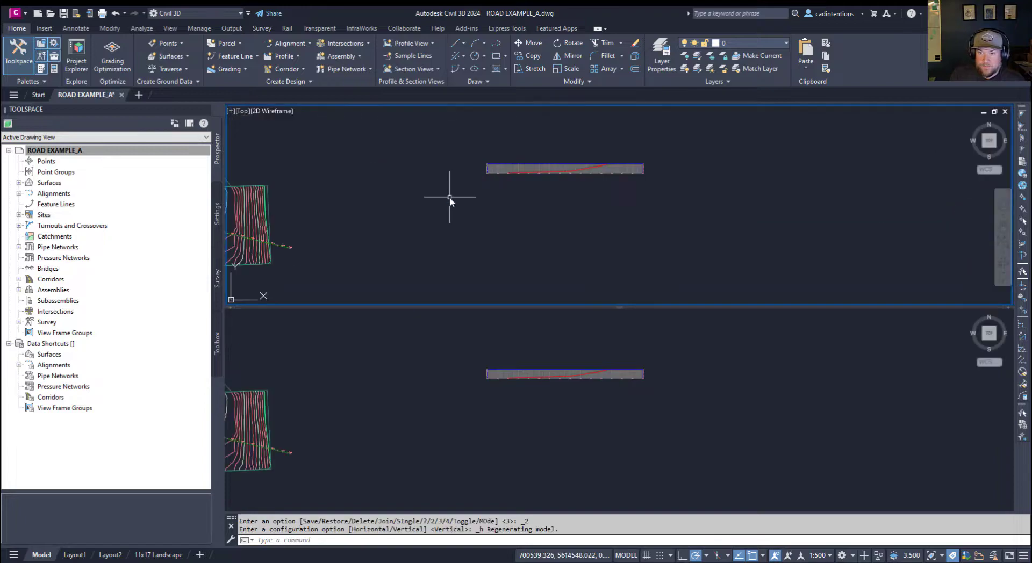
Frame the contoured surface in the top viewport and the profile view in the bottom one
middle_click_drag(567, 221, 551, 239)
middle_click_drag(452, 226, 783, 189)
scroll(509, 211, "up", 2)
scroll(509, 210, "up", 2)
scroll(509, 211, "down", 1)
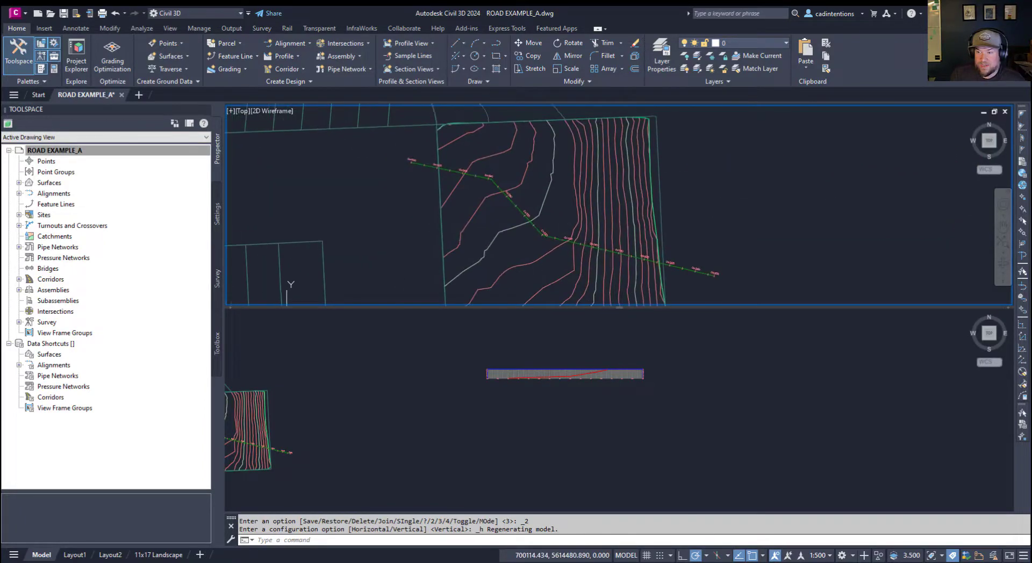
left_click(602, 346)
scroll(584, 365, "up", 3)
scroll(583, 365, "up", 4)
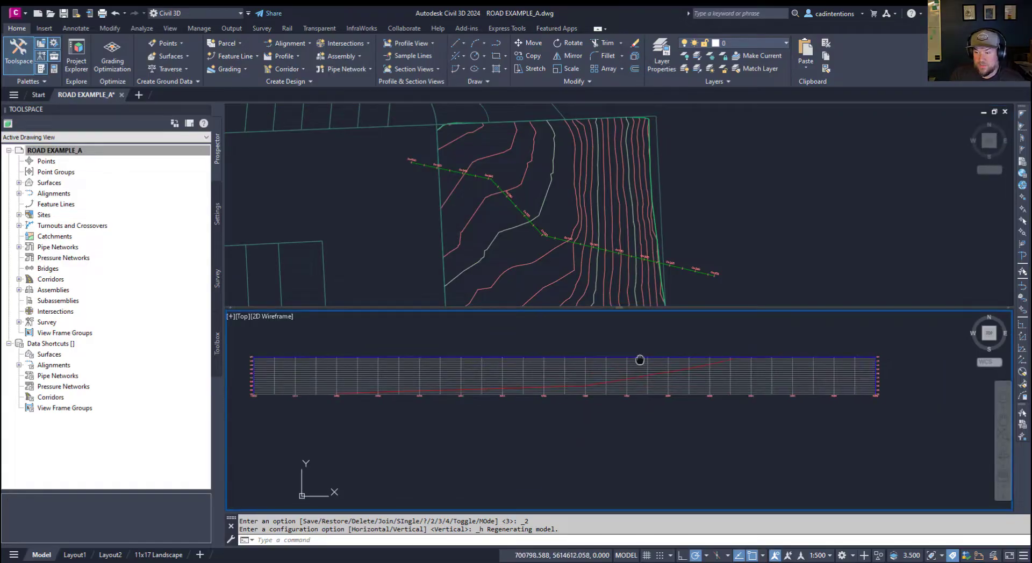
Select the profile view and set Station Tracker to All Viewports
middle_click_drag(641, 365, 672, 363)
left_click(666, 368)
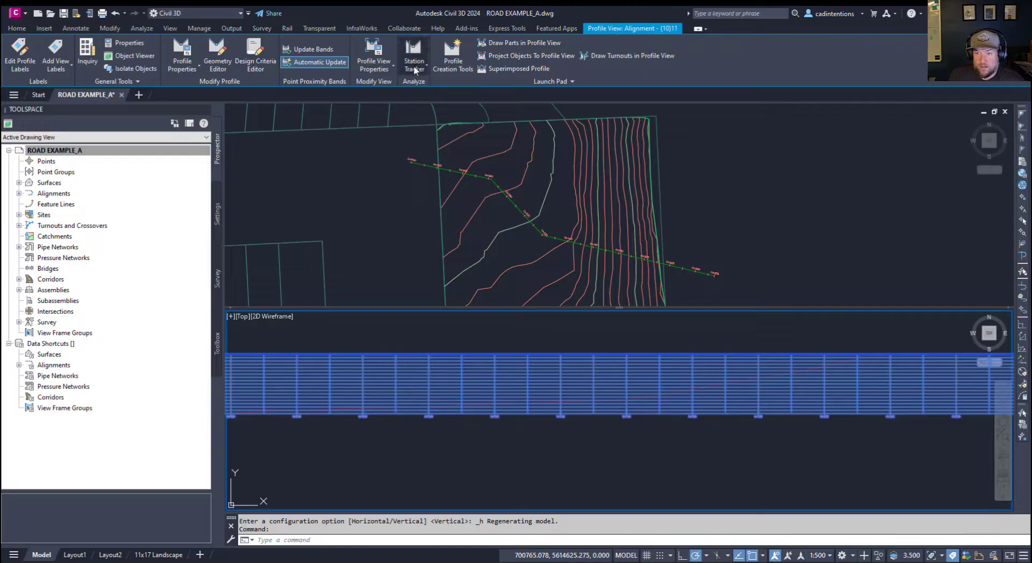
left_click(415, 67)
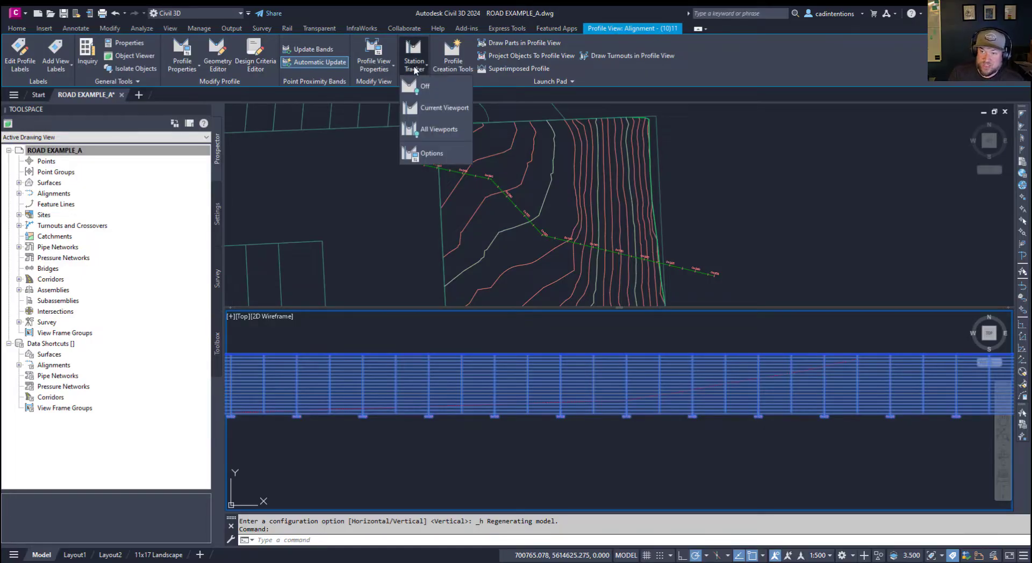
left_click(431, 128)
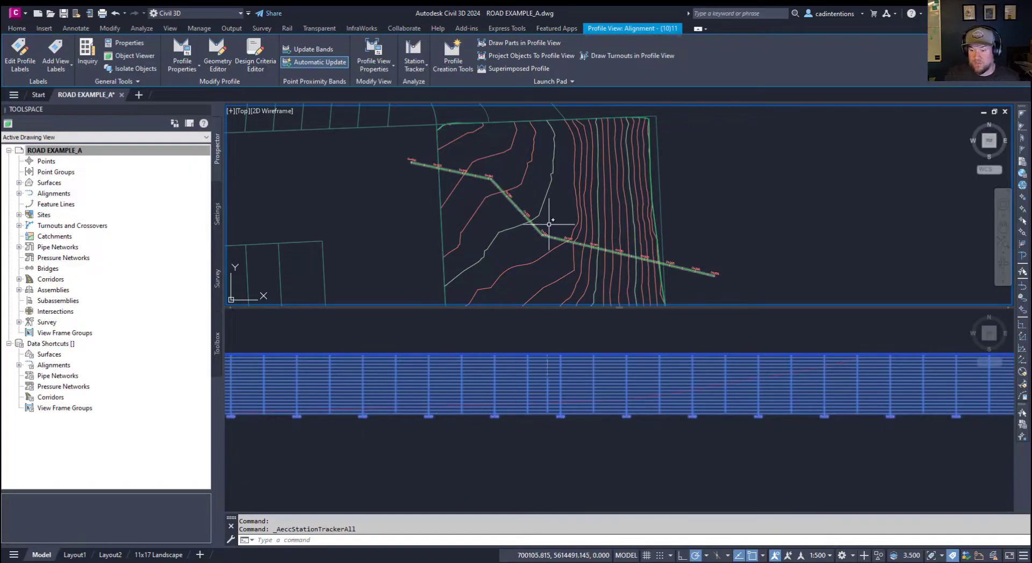
Zoom the top plan viewport to the alignment and select it to show its grips
left_click(581, 342)
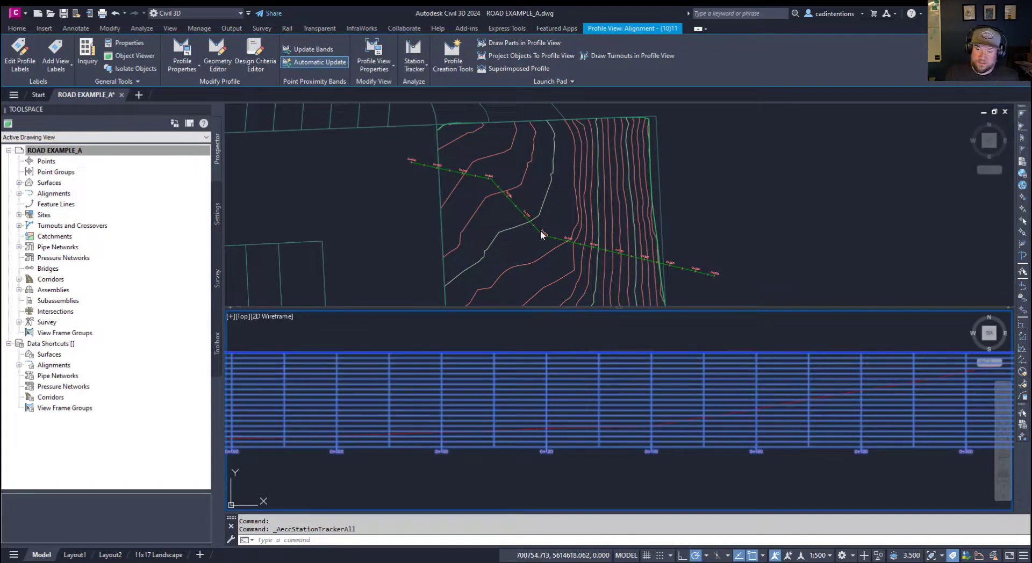
left_click(541, 231)
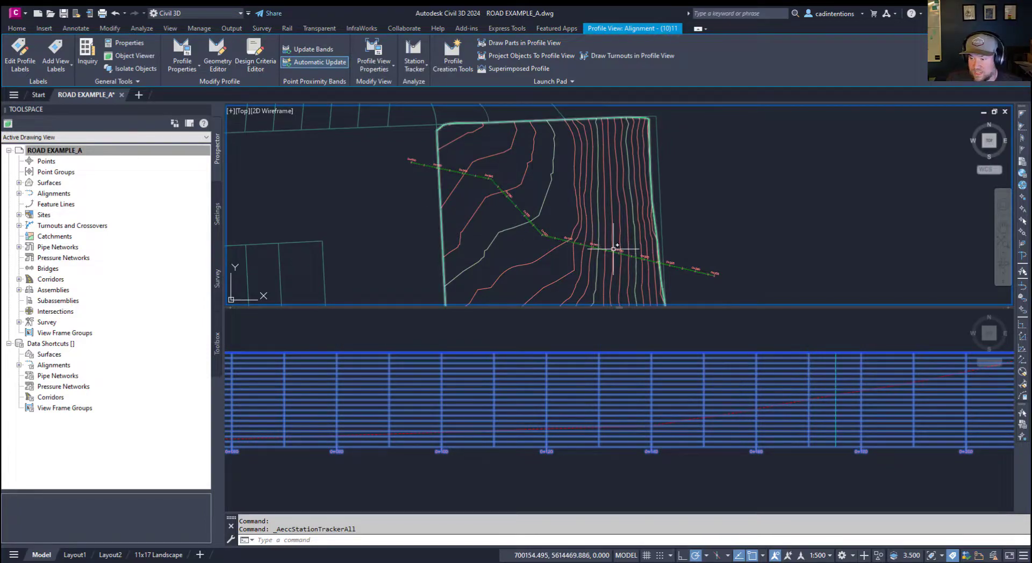
scroll(613, 245, "up", 2)
middle_click_drag(661, 262, 681, 271)
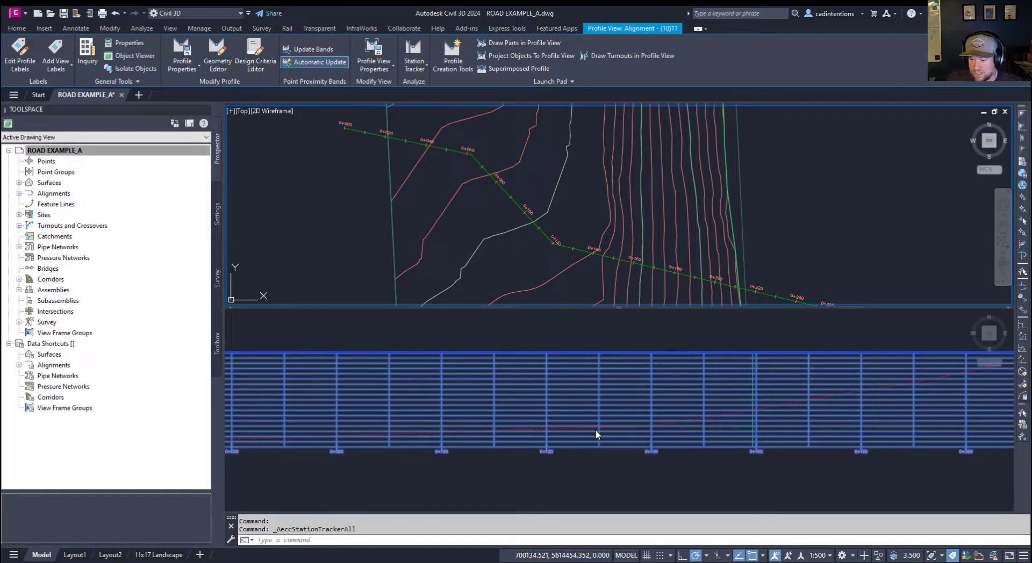
left_click(566, 245)
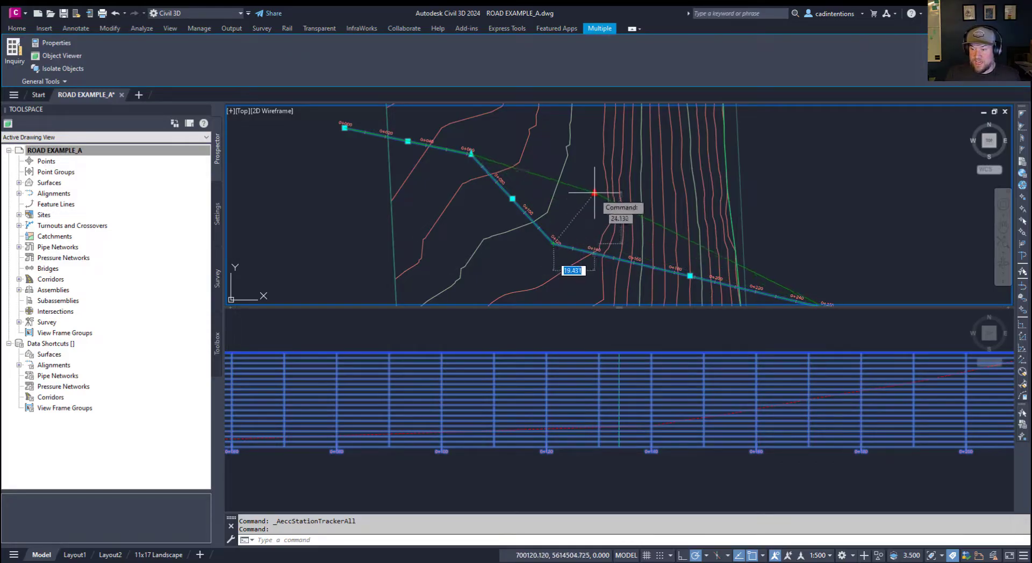
Drag two of Alignment - (10)'s PI grips to new positions, reshaping its bends
left_click(598, 186)
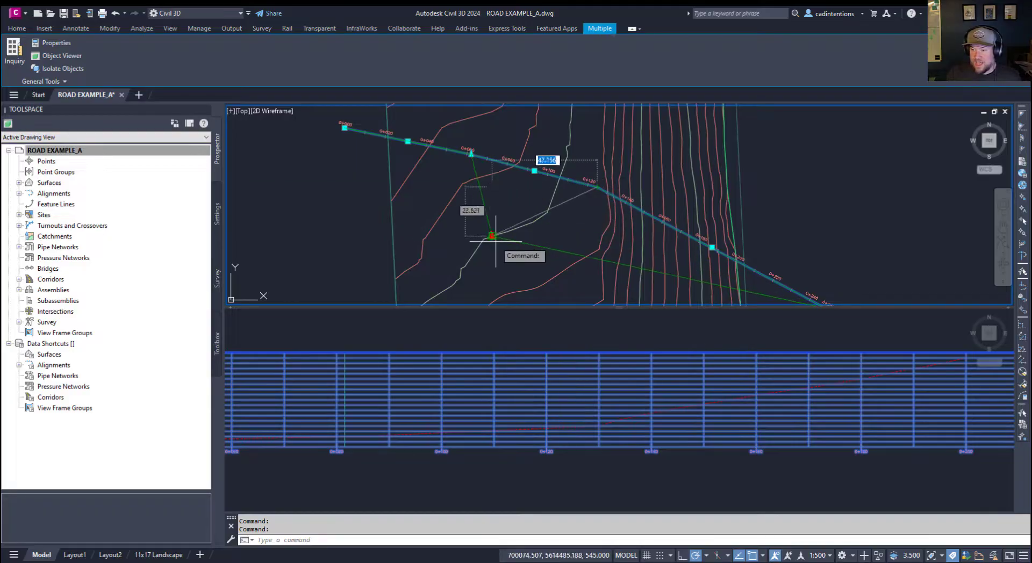
left_click(503, 270)
mouse_move(505, 270)
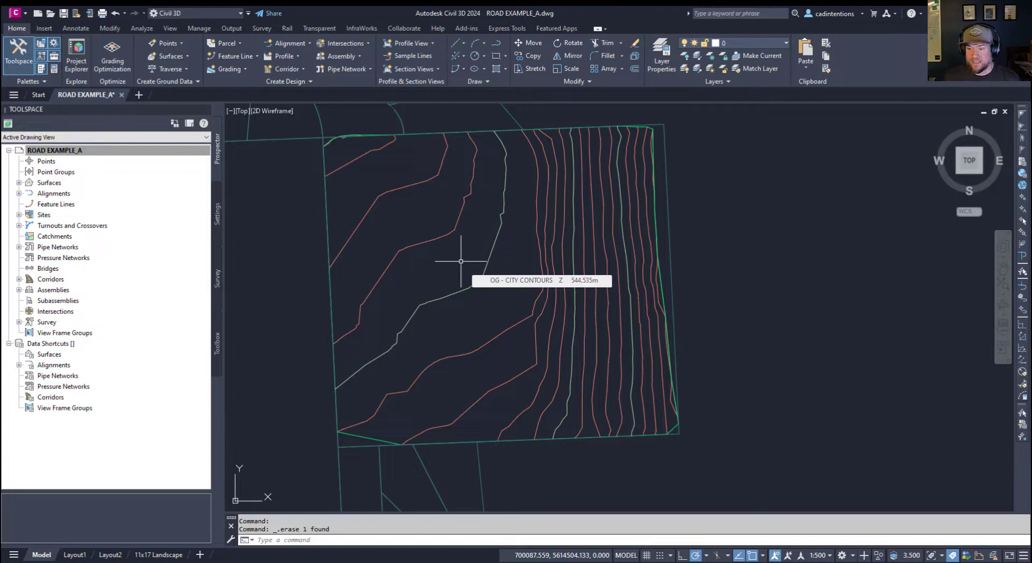
Draw a PL polyline from west of the property to just east of it, then select it and right-click
middle_click_drag(451, 276, 442, 306)
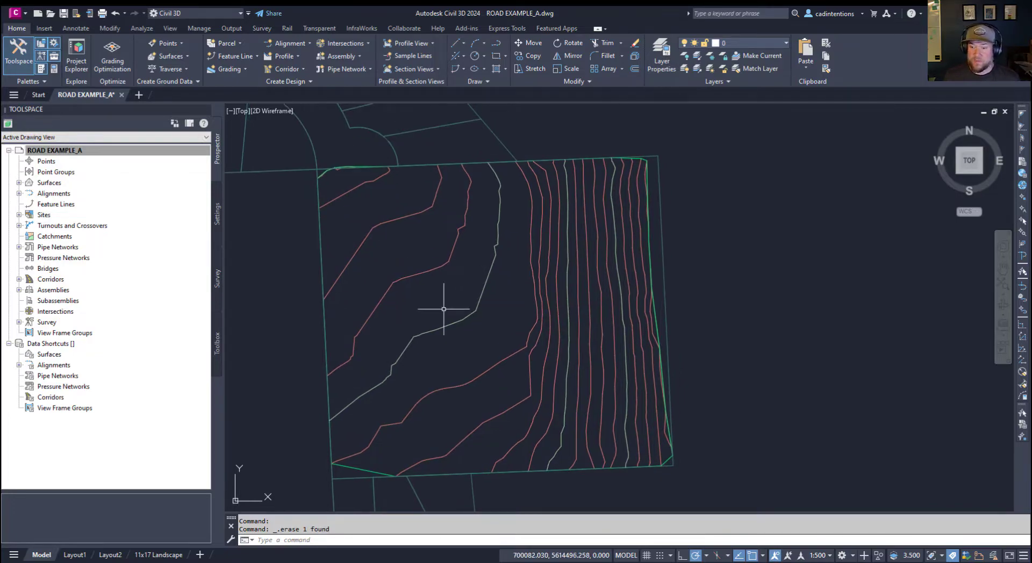
mouse_move(397, 302)
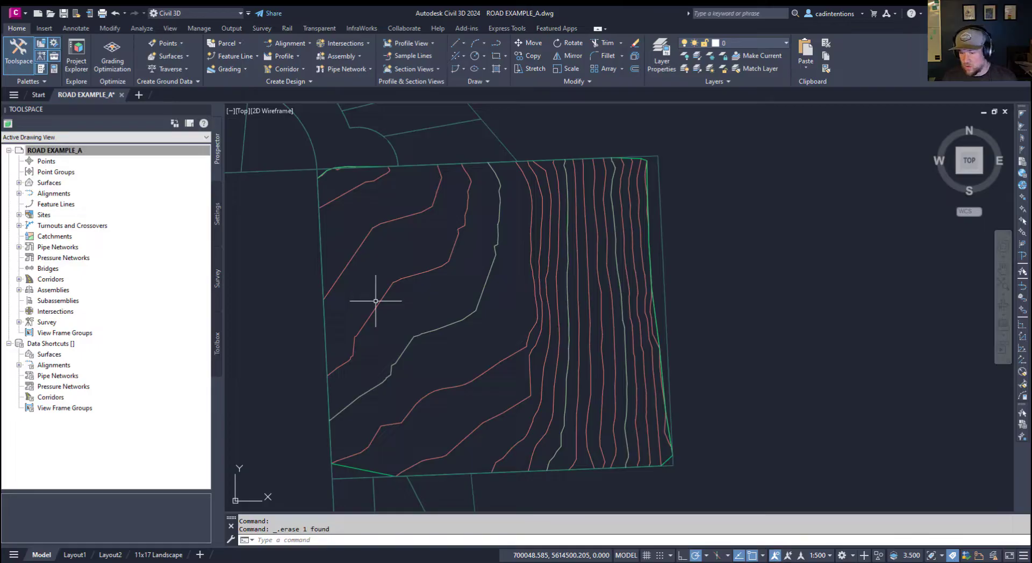
middle_click_drag(414, 286, 426, 298)
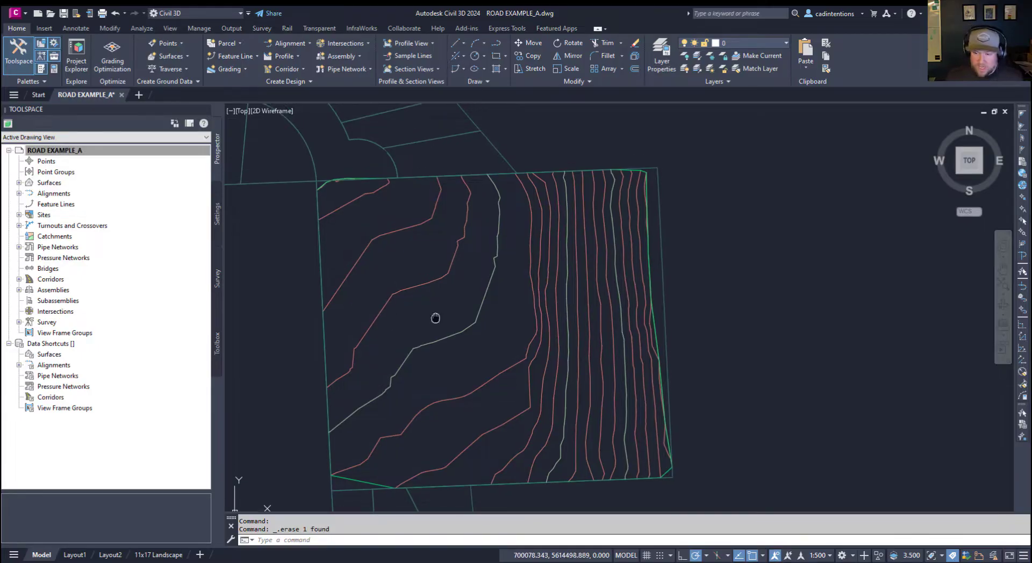
type("pl")
key("Return")
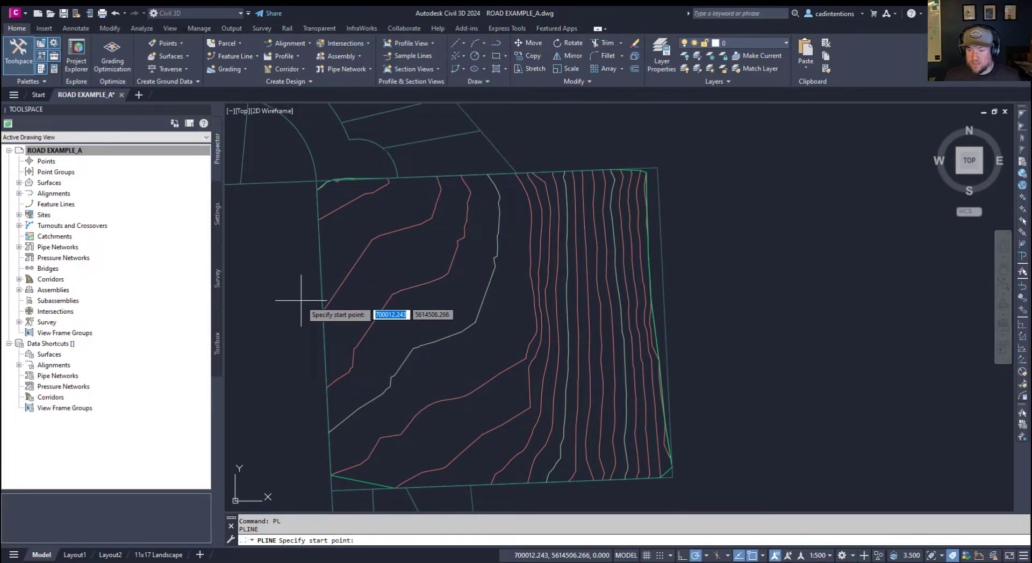
left_click(304, 283)
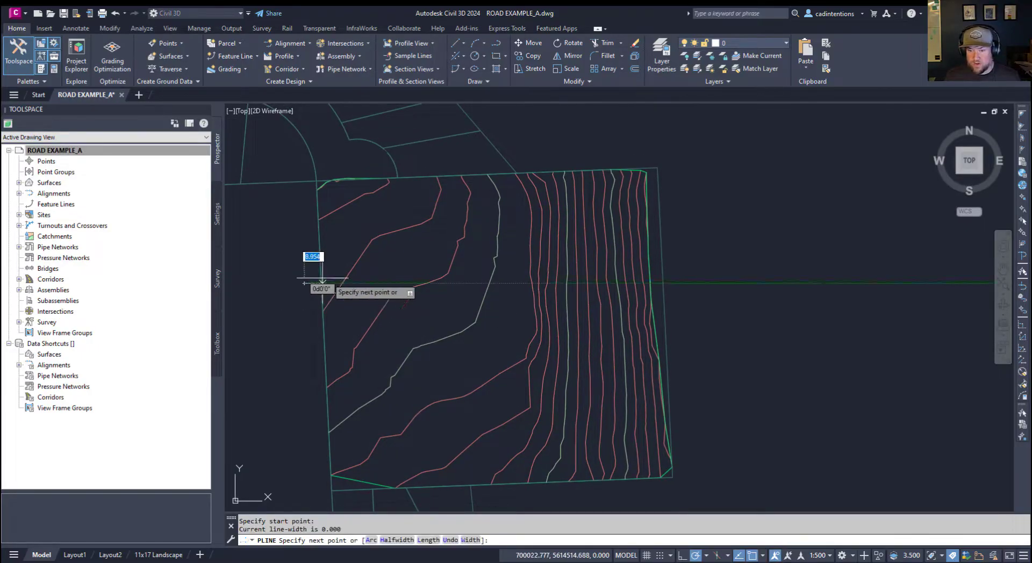
left_click(719, 267)
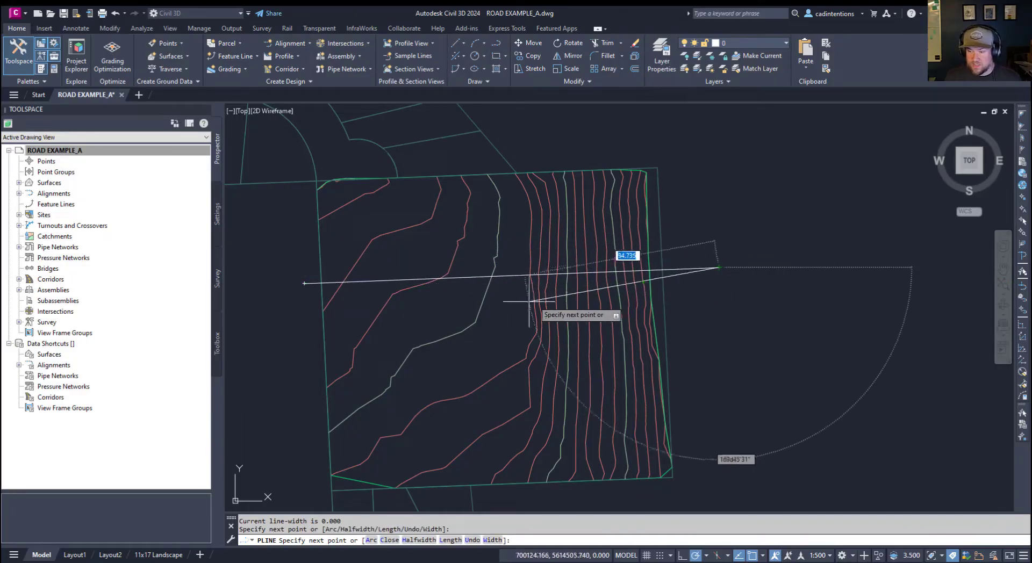
key("Escape")
key("Escape")
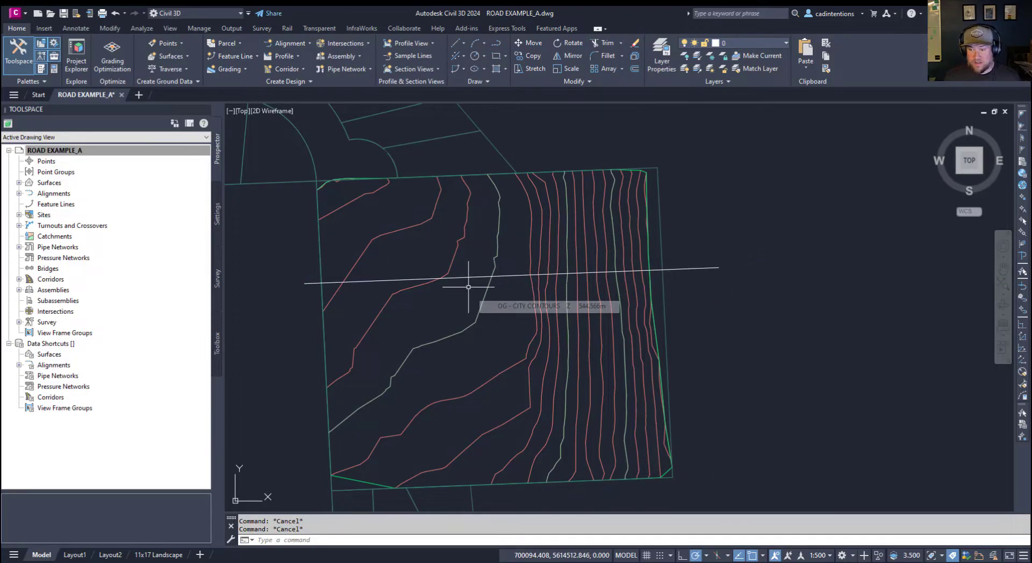
left_click(469, 278)
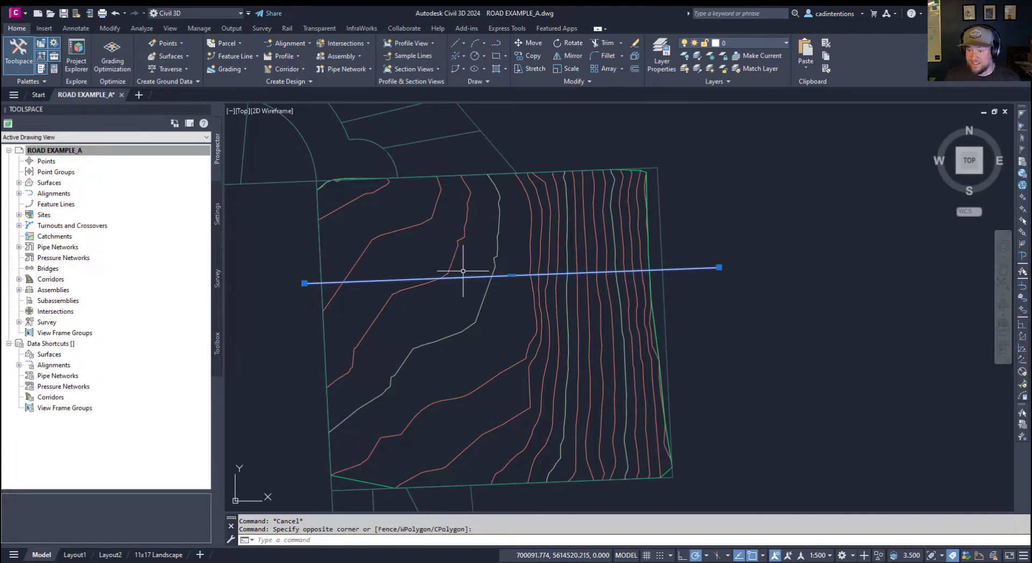
right_click(466, 265)
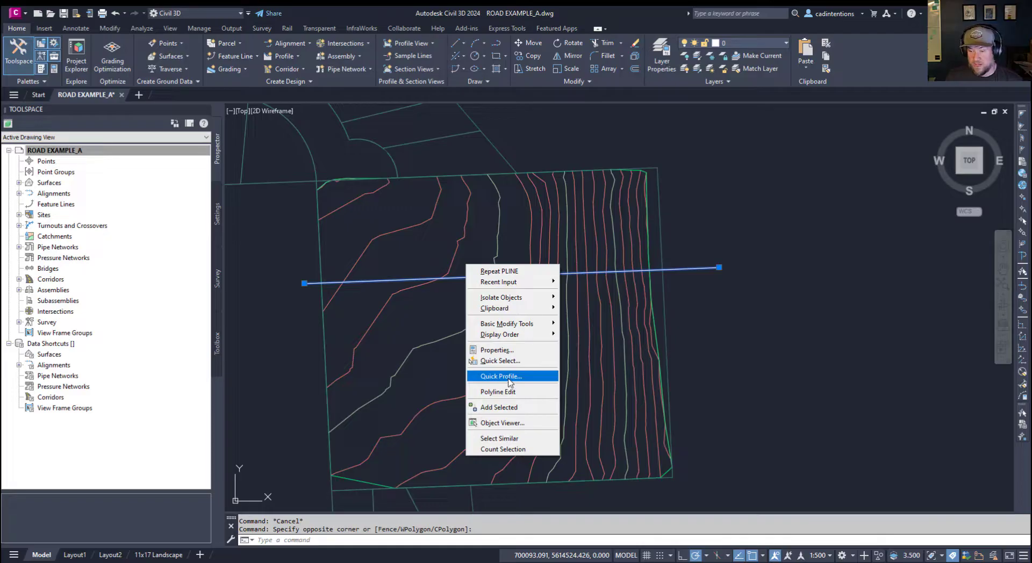
Create a quick profile of OG - CITY CONTOURS using Profile View [Custom 1to1] and place its view to the right
left_click(511, 377)
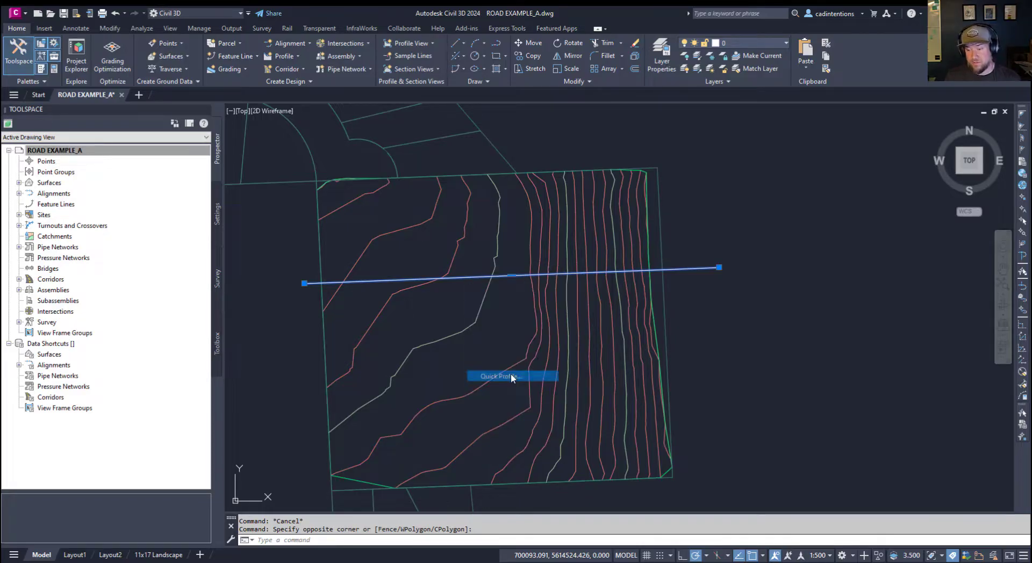
left_click_drag(479, 191, 305, 308)
left_click(341, 360)
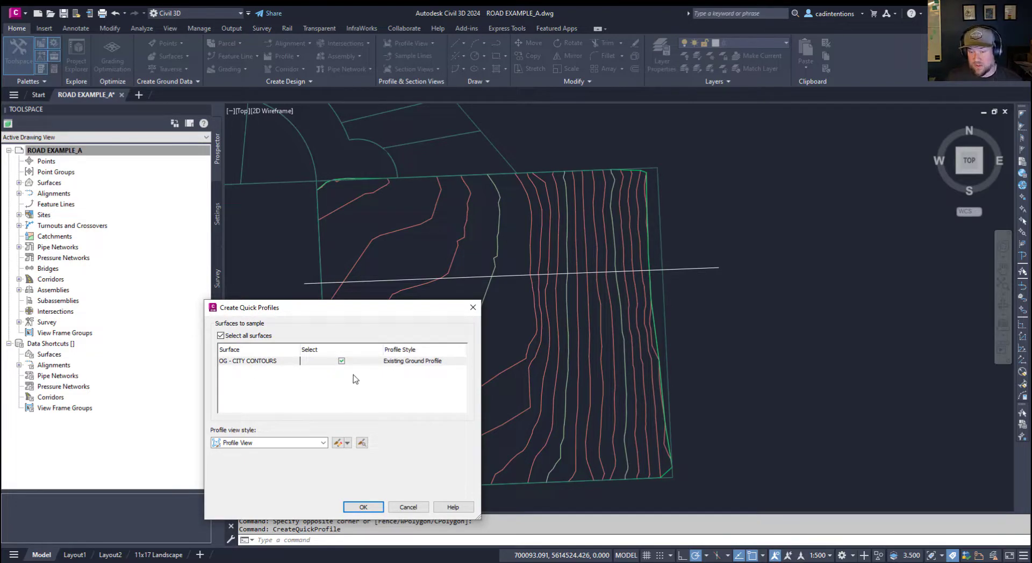
left_click(312, 442)
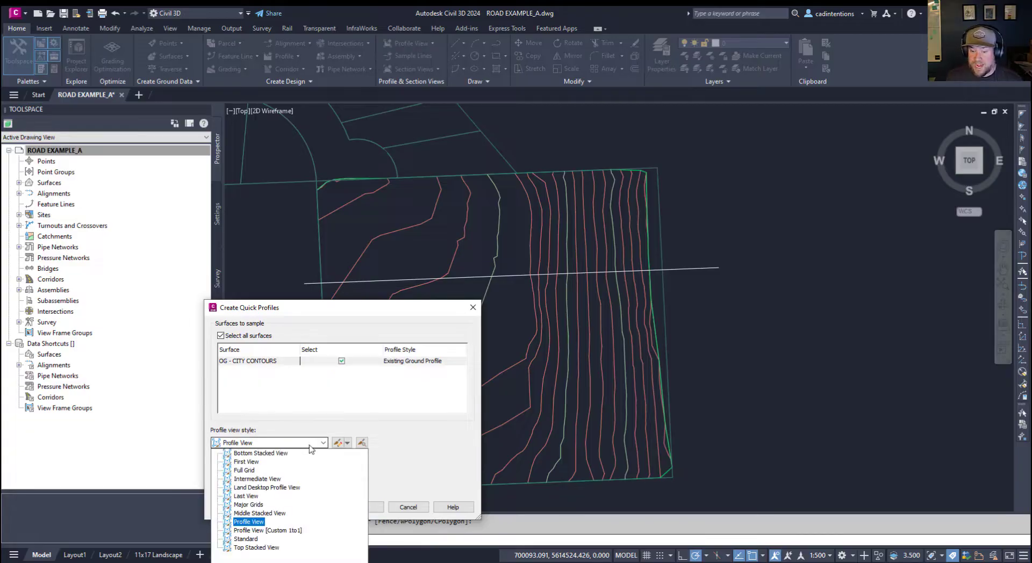
left_click(289, 531)
left_click(371, 507)
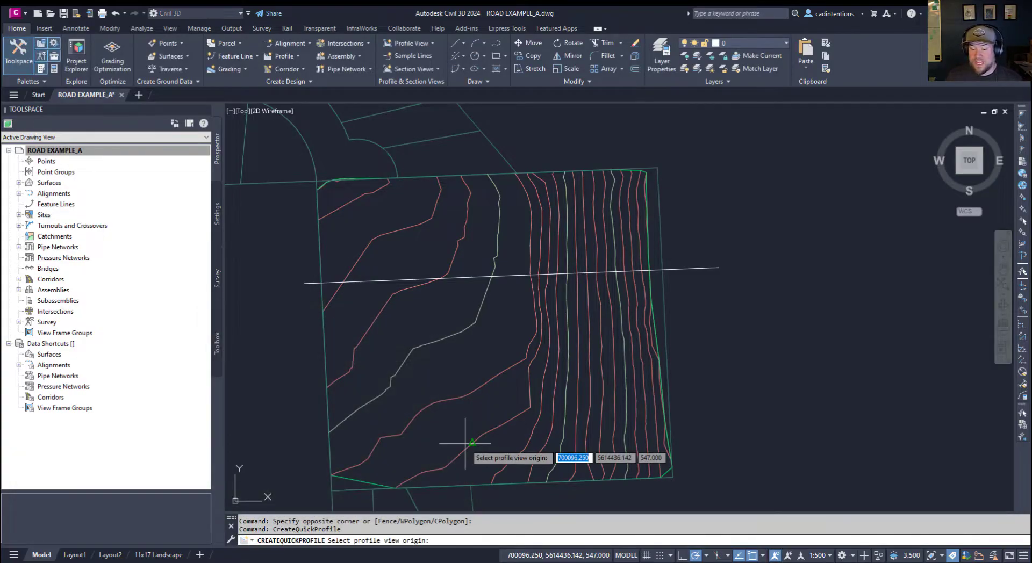
scroll(466, 444, "down", 4)
scroll(592, 398, "up", 1)
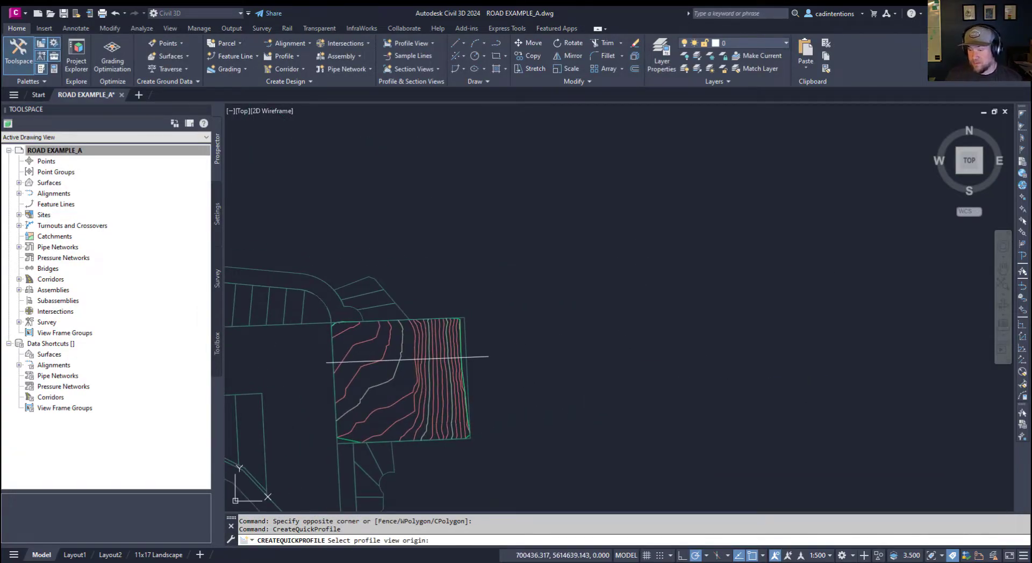
left_click(774, 253)
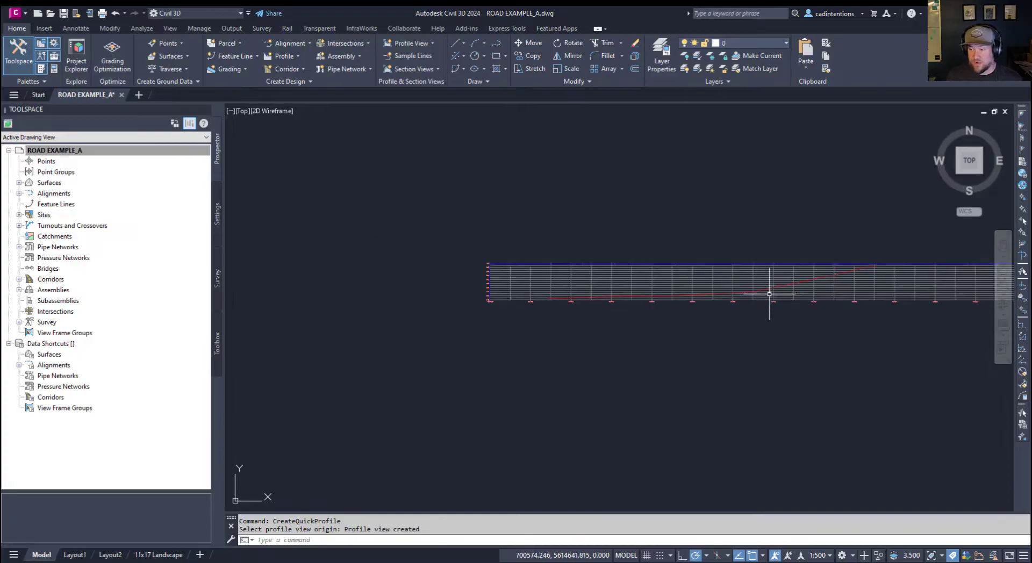
key("Escape")
key("Escape")
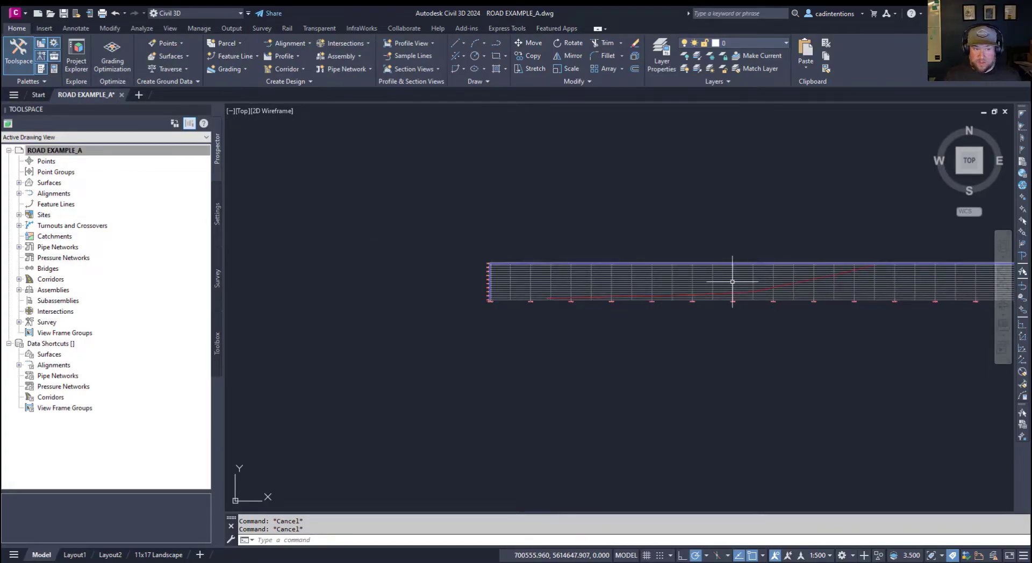
Drag the diagonal cross line's end grips so it runs horizontally across the parcel
scroll(695, 295, "down", 3)
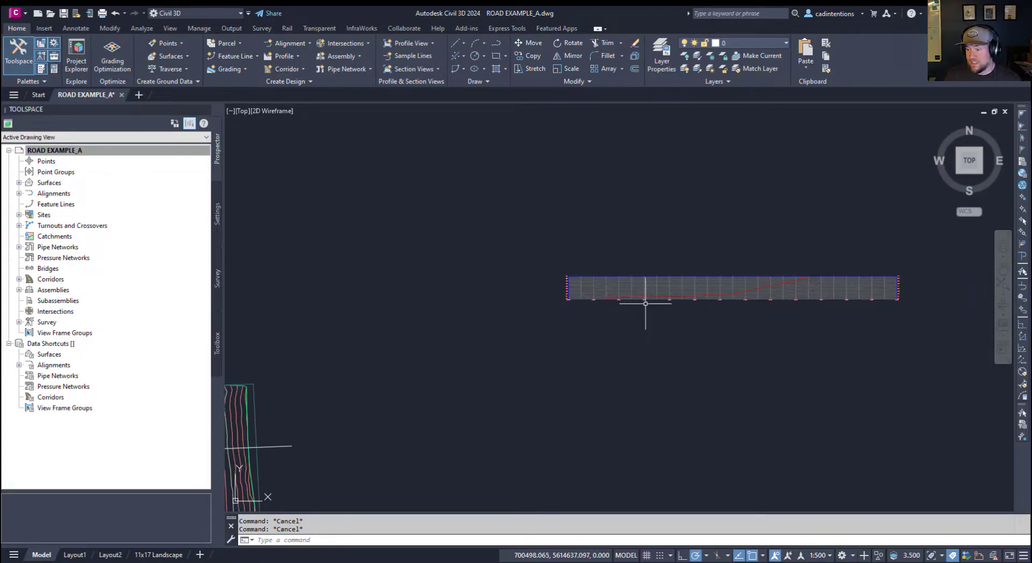
left_click(399, 377)
key("Escape")
scroll(377, 209, "down", 2)
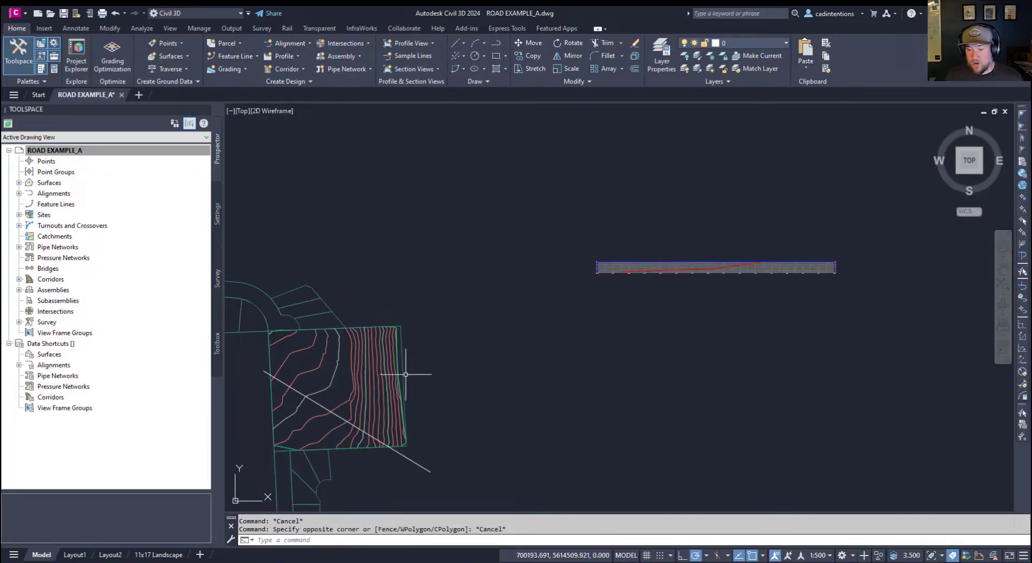
left_click(434, 469)
left_click(430, 472)
left_click(431, 472)
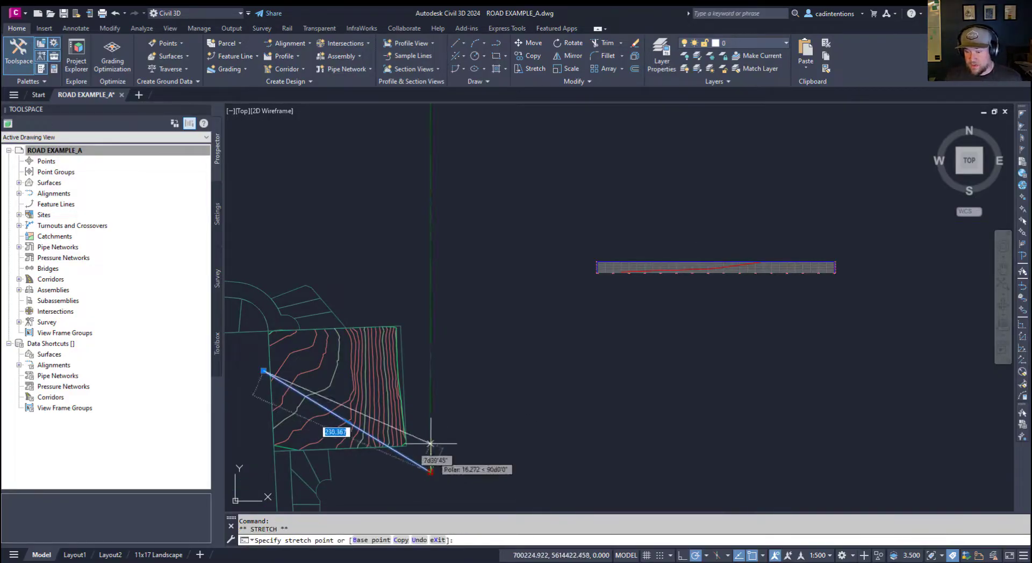
left_click(430, 346)
left_click(264, 371)
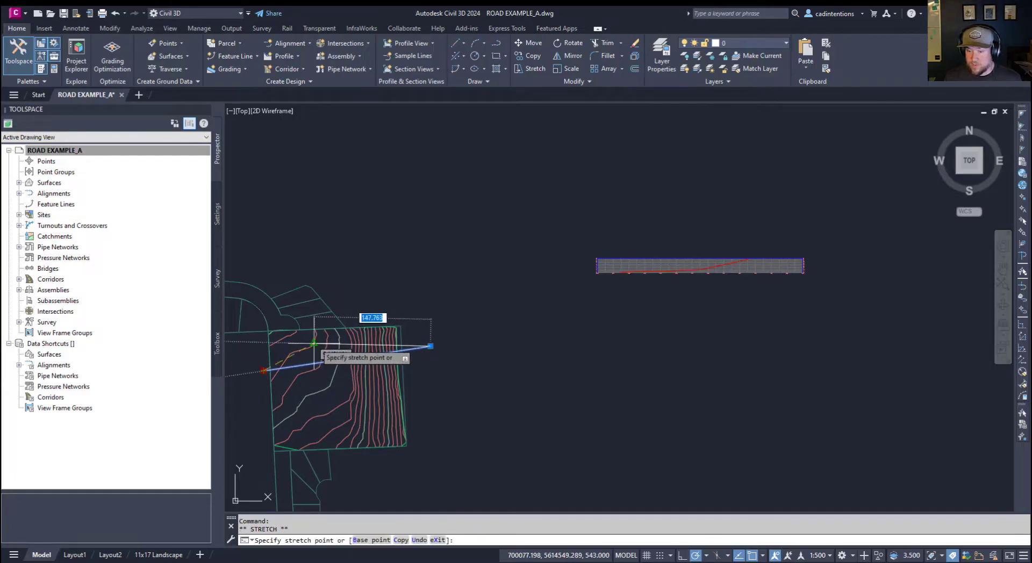
left_click(314, 343)
key("Escape")
key("Escape")
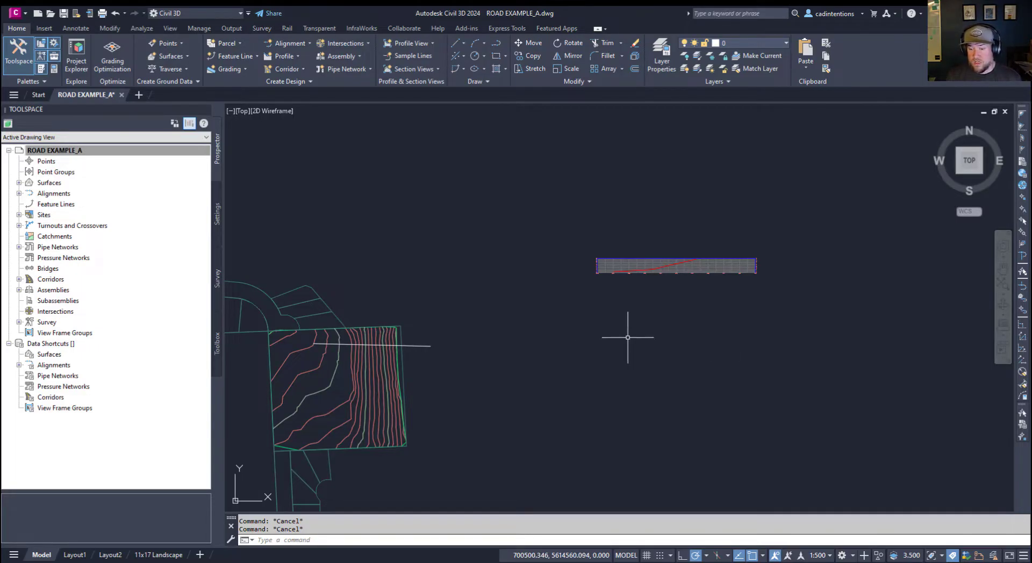
With Osnap off (F3), move the cross line by its midpoint grip across the parcel's upper part
left_click(406, 345)
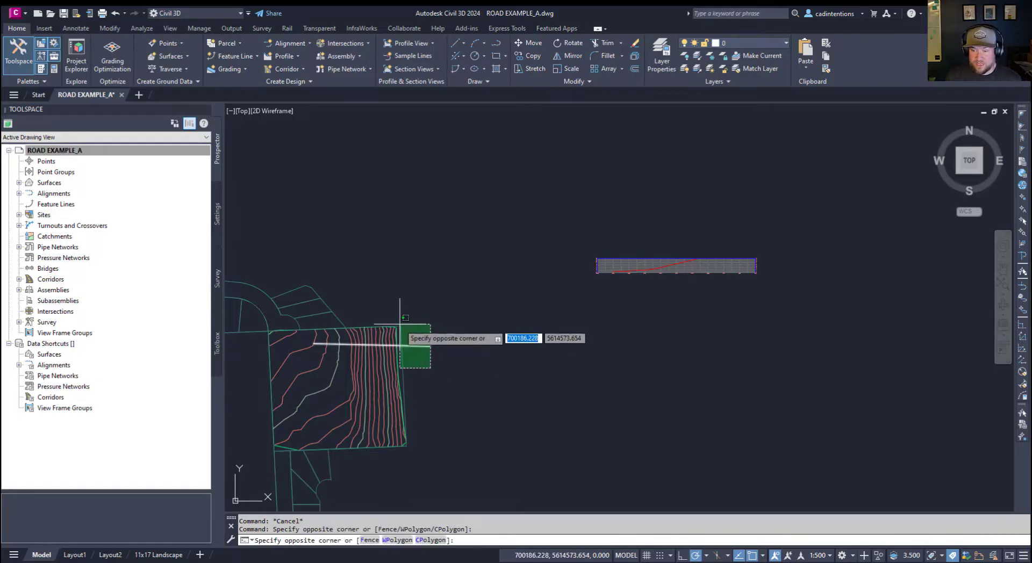
left_click(399, 324)
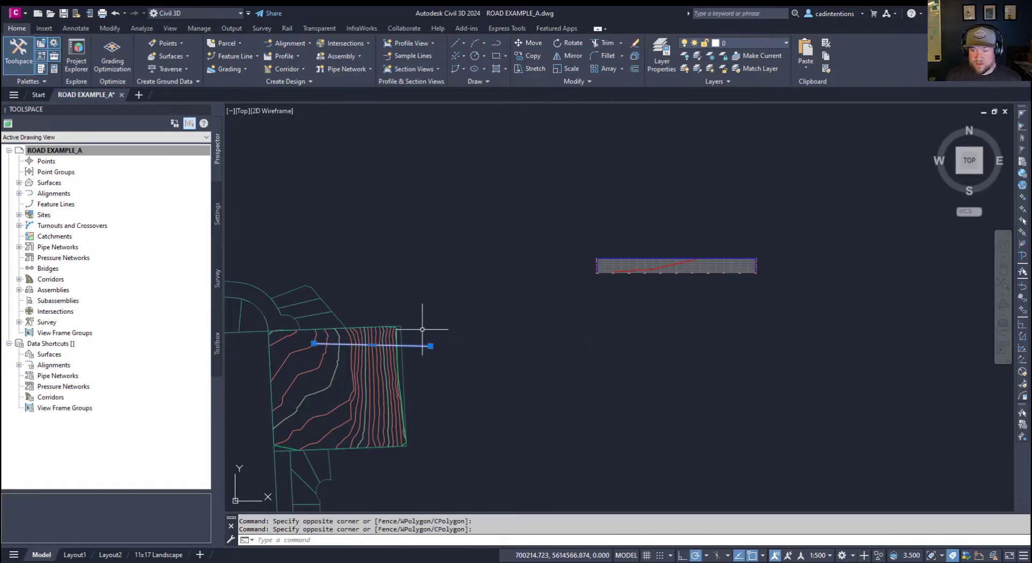
right_click(379, 354)
key("Escape")
key("Escape")
left_click(433, 351)
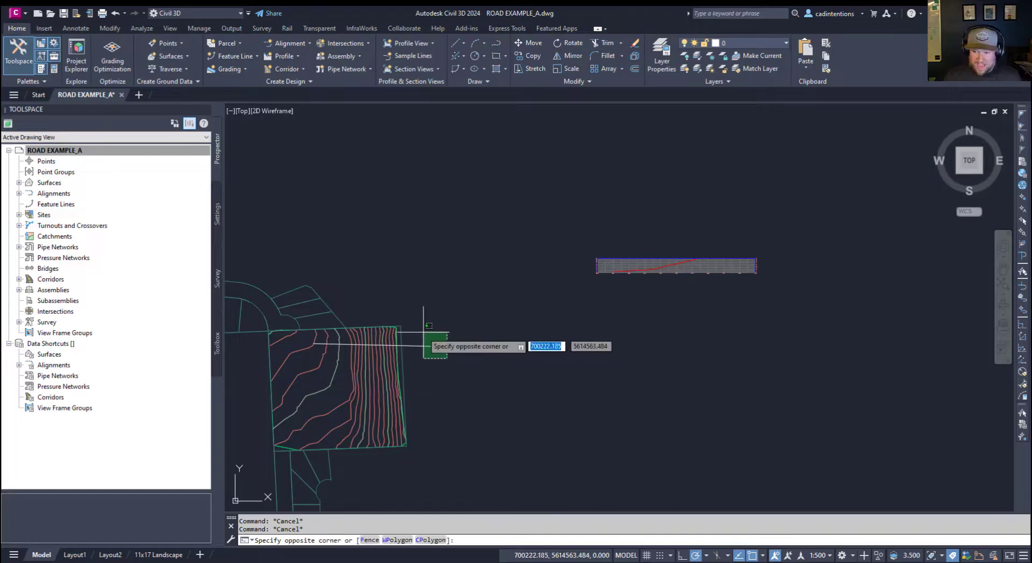
left_click(419, 342)
left_click(372, 344)
key("F3")
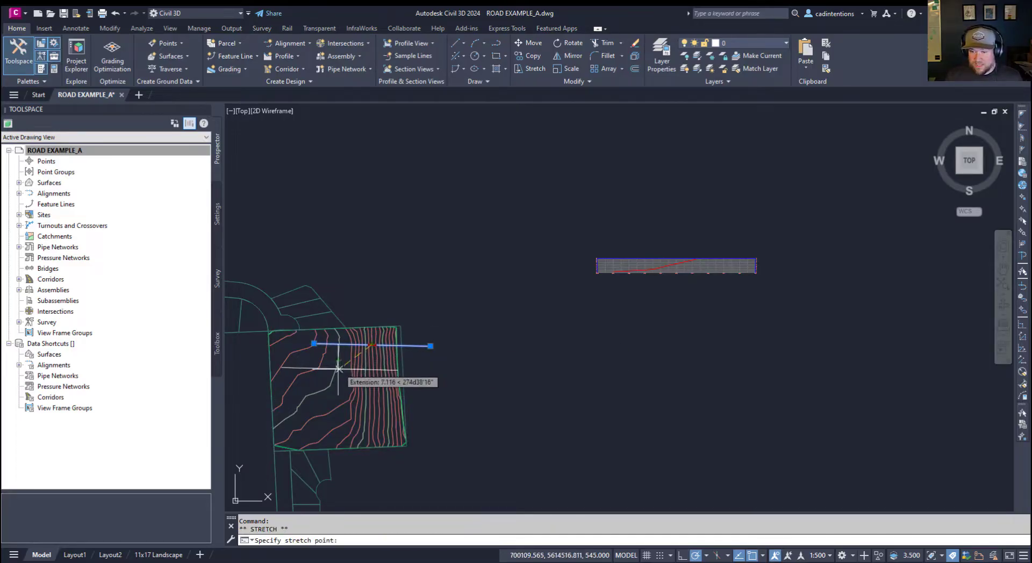
left_click(341, 386)
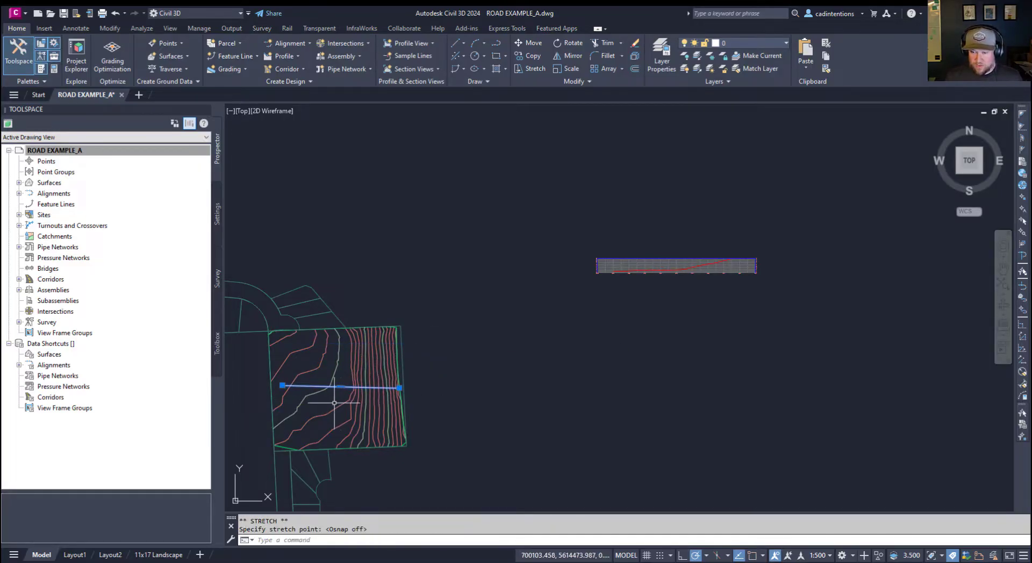
left_click(356, 386)
left_click(367, 410)
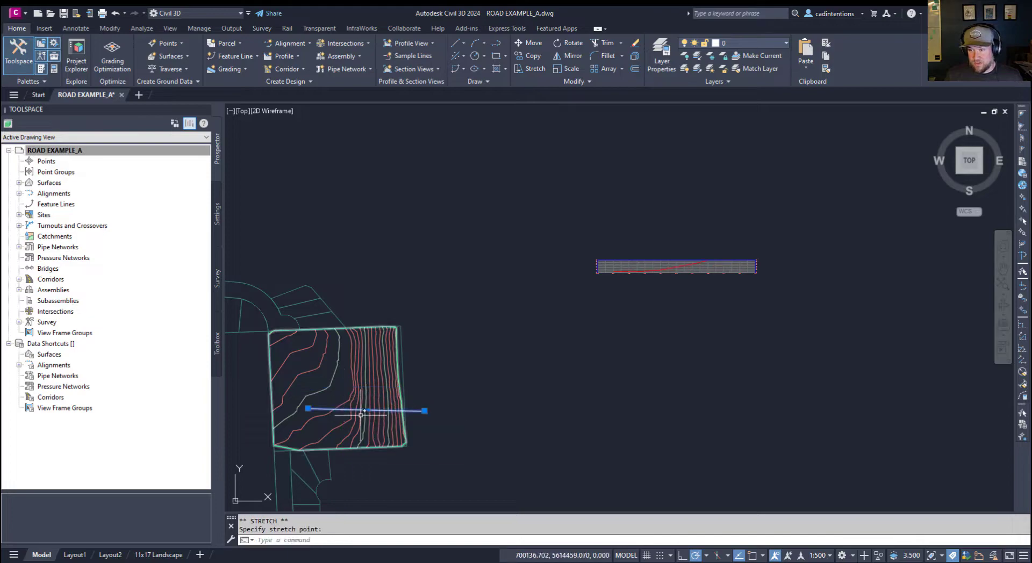
left_click(366, 411)
left_click(312, 354)
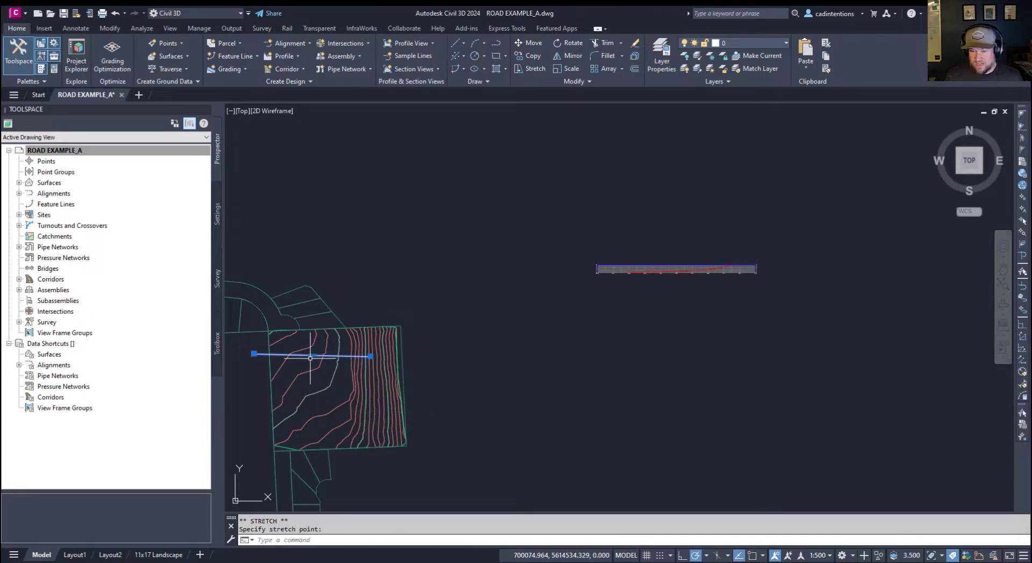
key("Escape")
key("Escape")
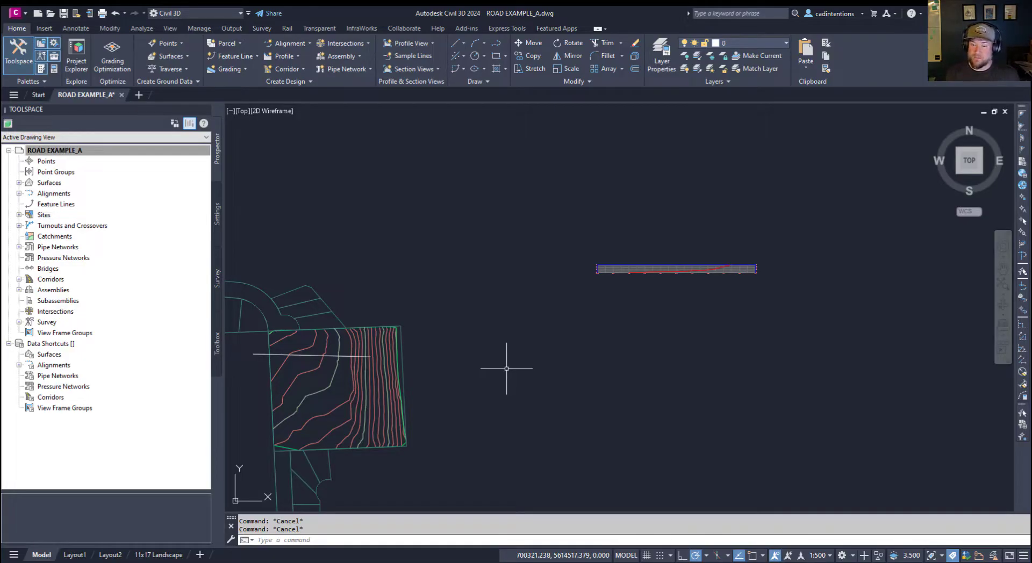
scroll(708, 261, "up", 5)
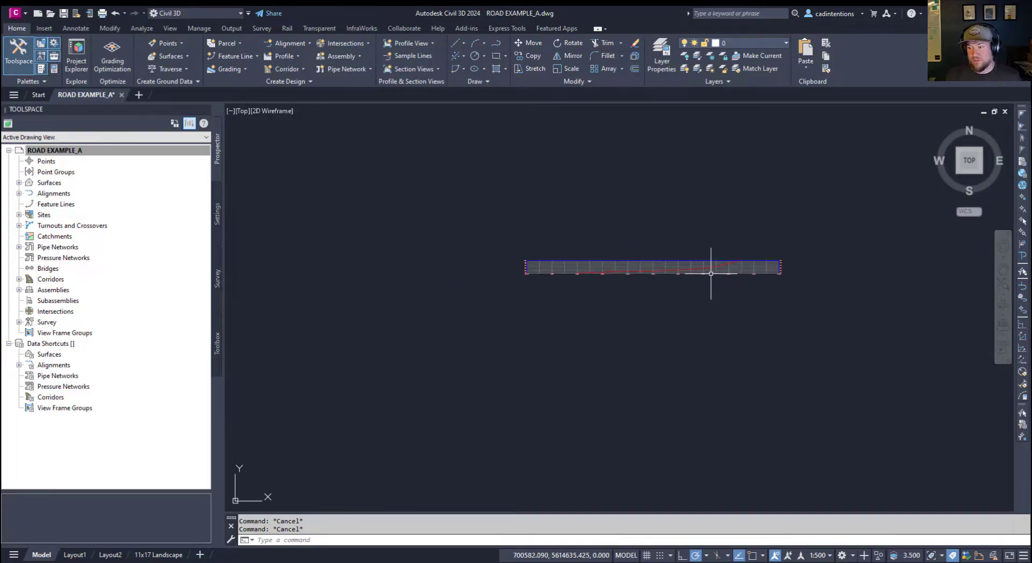
scroll(744, 297, "up", 2)
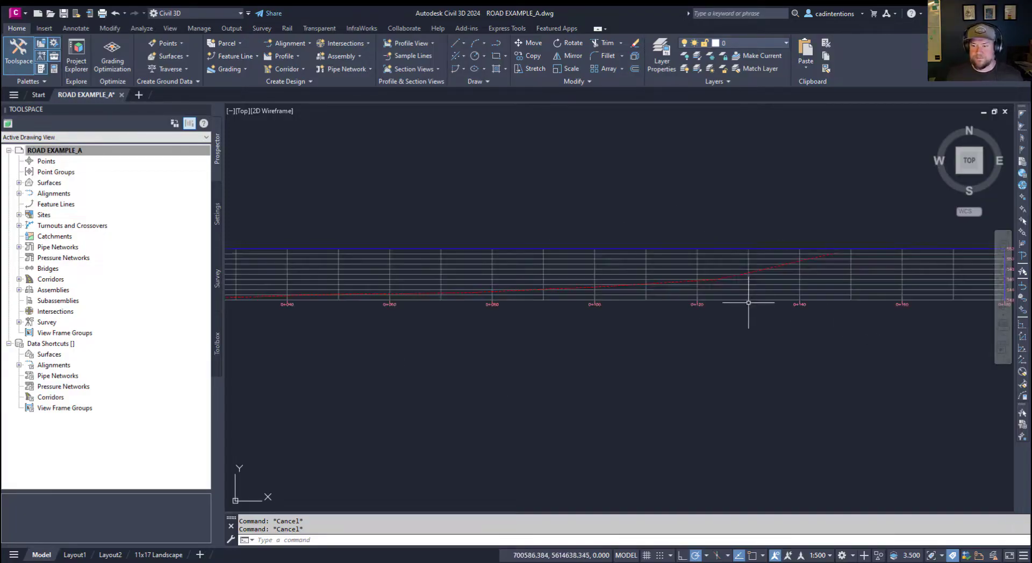
scroll(619, 304, "down", 2)
left_click(628, 289)
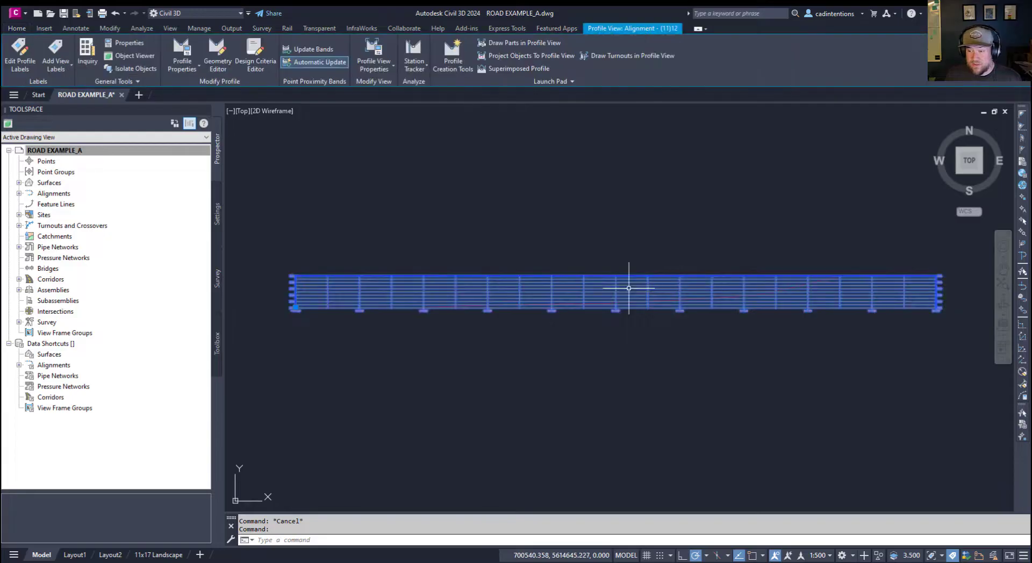
right_click(598, 300)
left_click(650, 418)
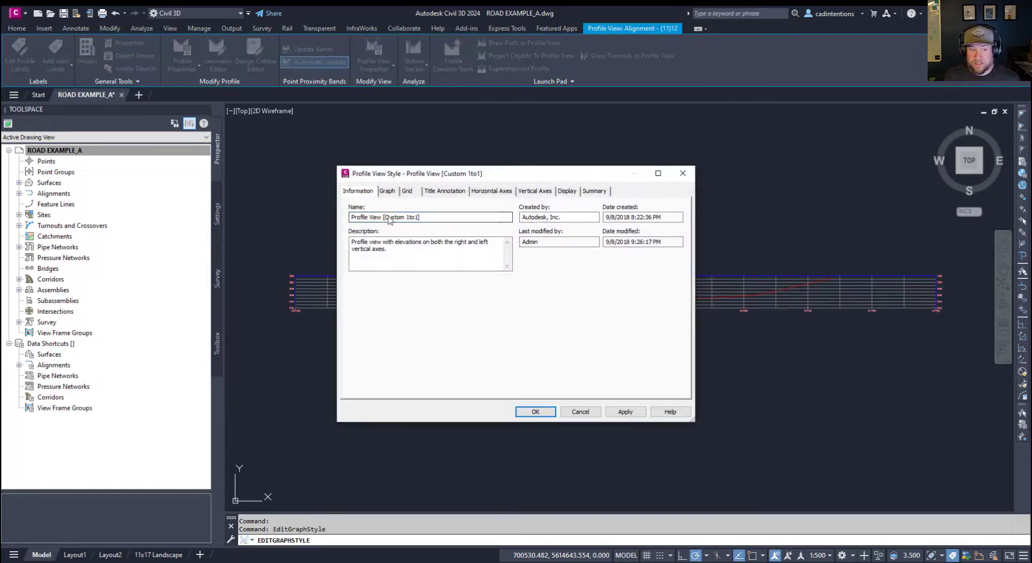
left_click(388, 192)
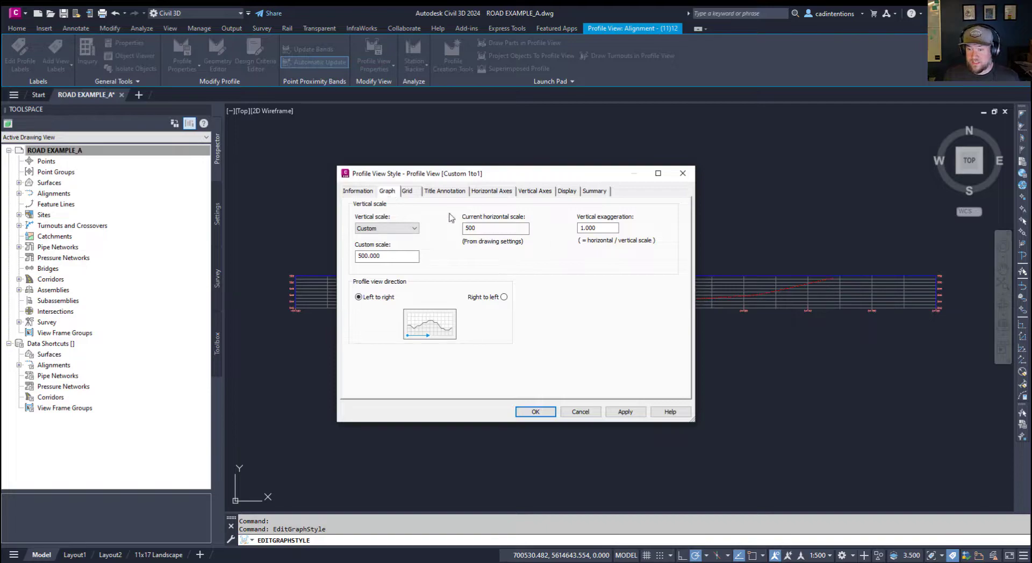
key("Escape")
key("Escape")
key("Escape")
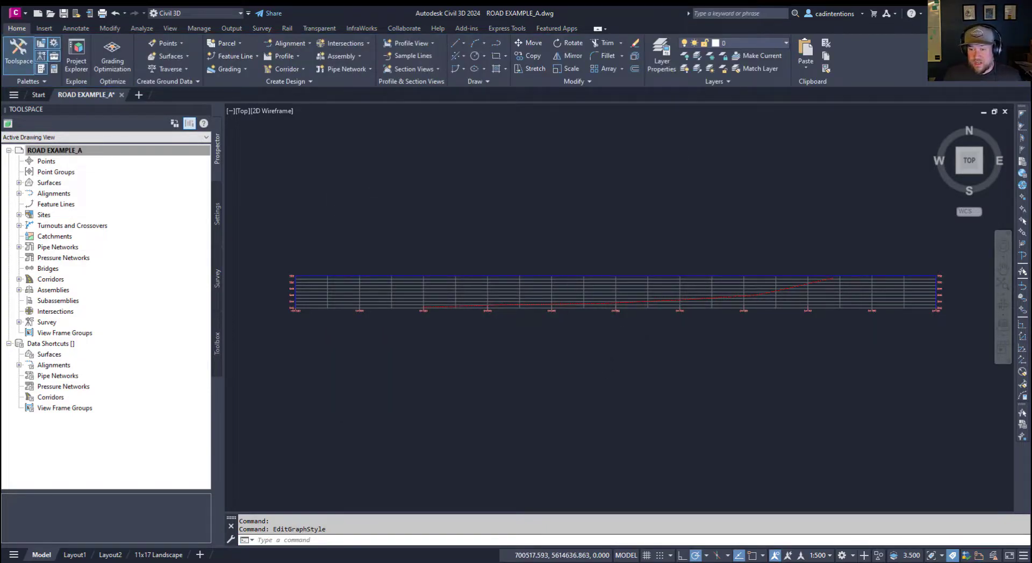
scroll(535, 308, "up", 4)
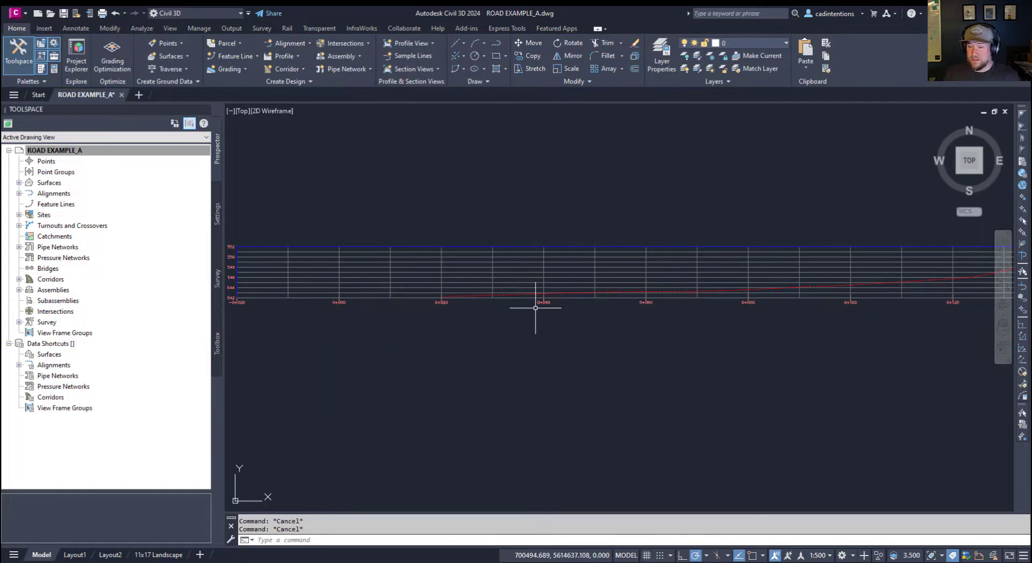